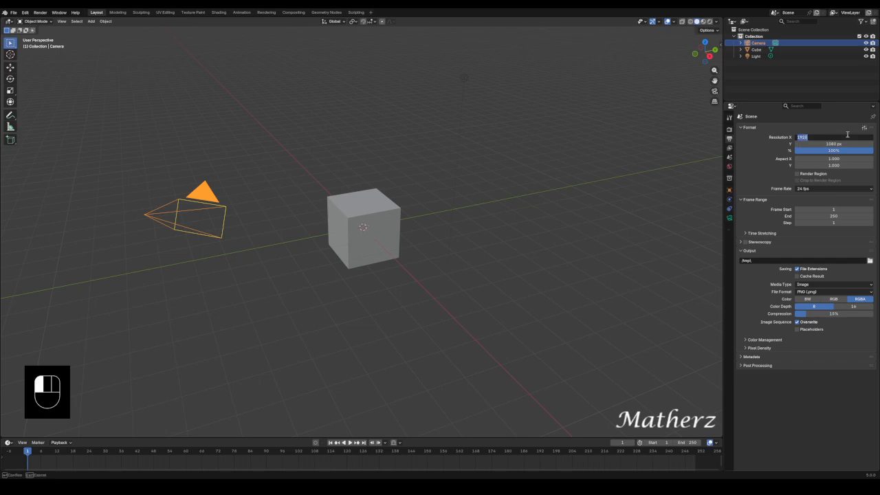
Step: Set the output resolution to 1440 px in X and 3088 px in Y
text(1440)
key(Return)
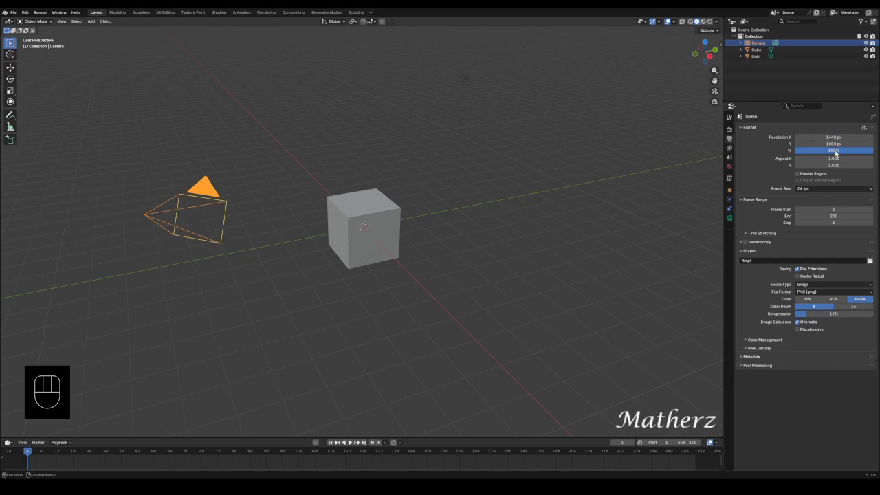
click(836, 143)
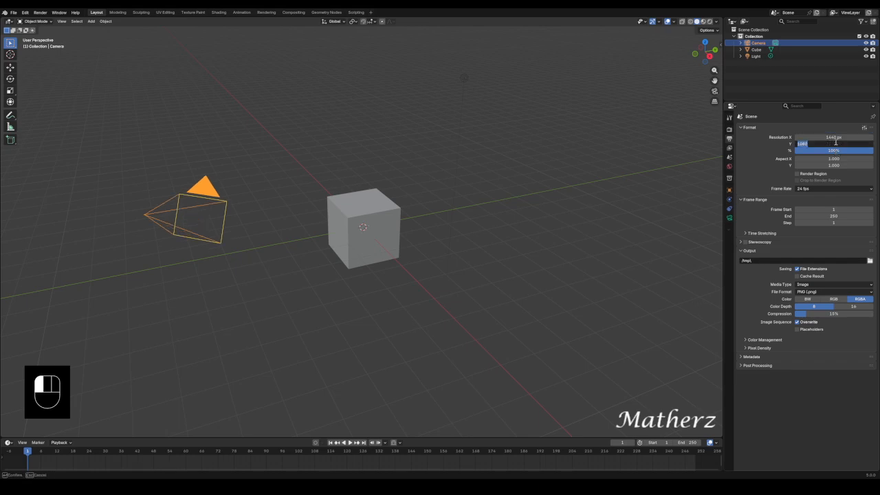
text(2080)
key(Return)
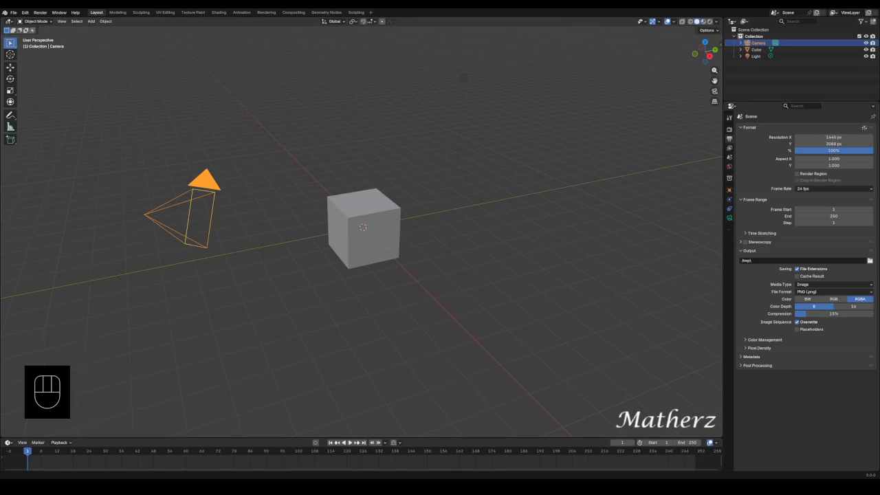
Step: Split the 3D viewport vertically into two areas and show the active camera's view in the narrower one
drag(722, 19, 242, 193)
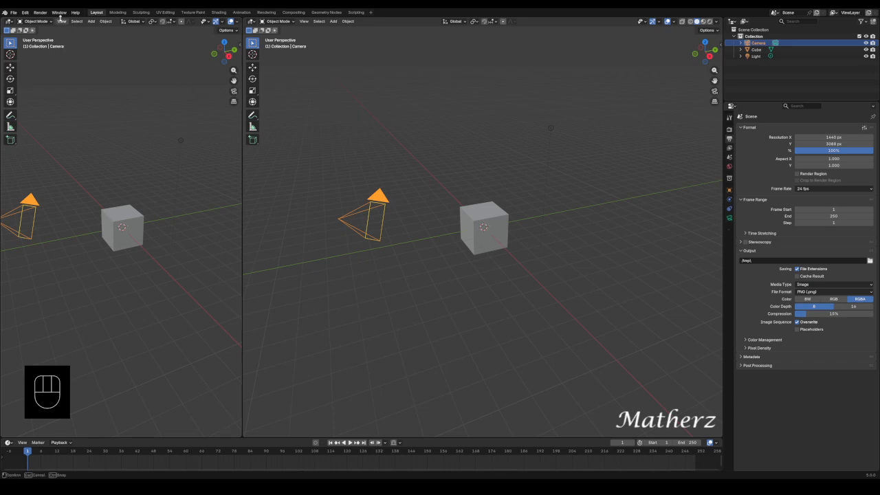
click(63, 22)
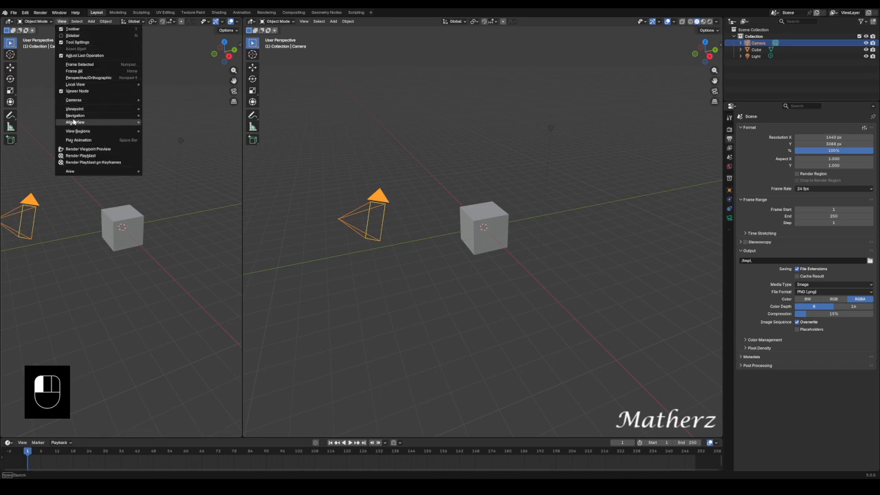
mouse_move(124, 124)
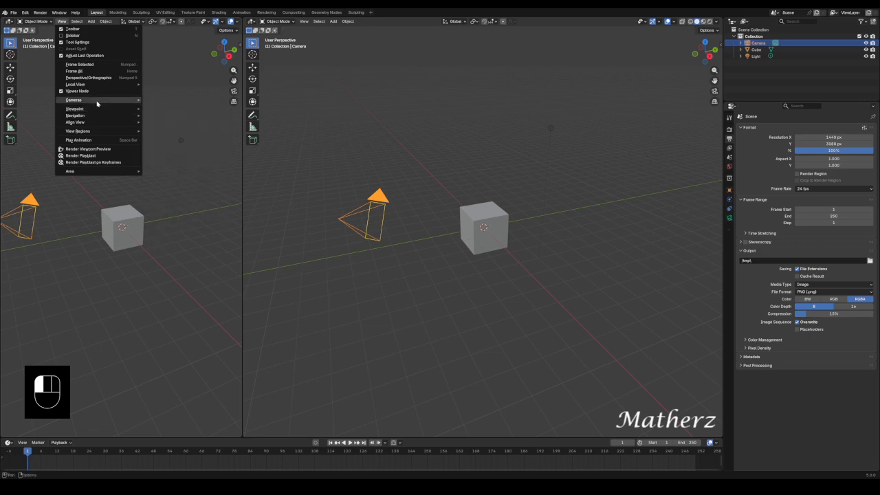
mouse_move(138, 99)
click(174, 109)
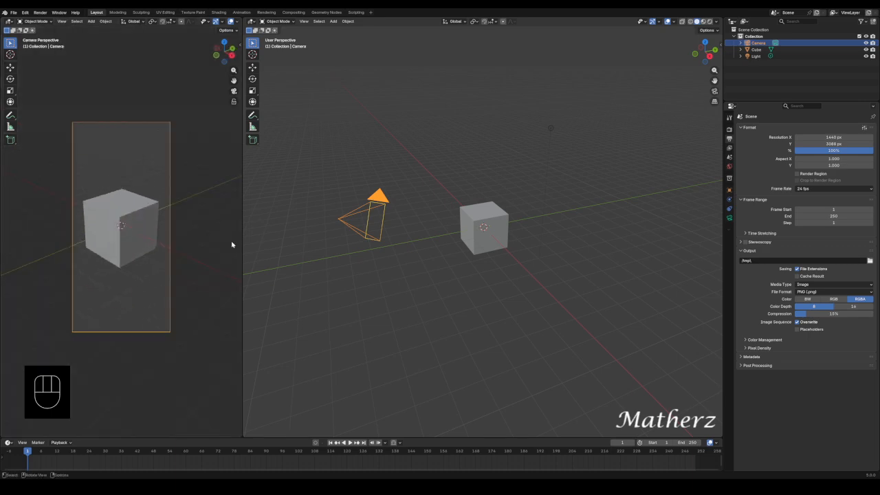
Step: Delete the default cube and set the render engine to Cycles
click(147, 202)
key(Delete)
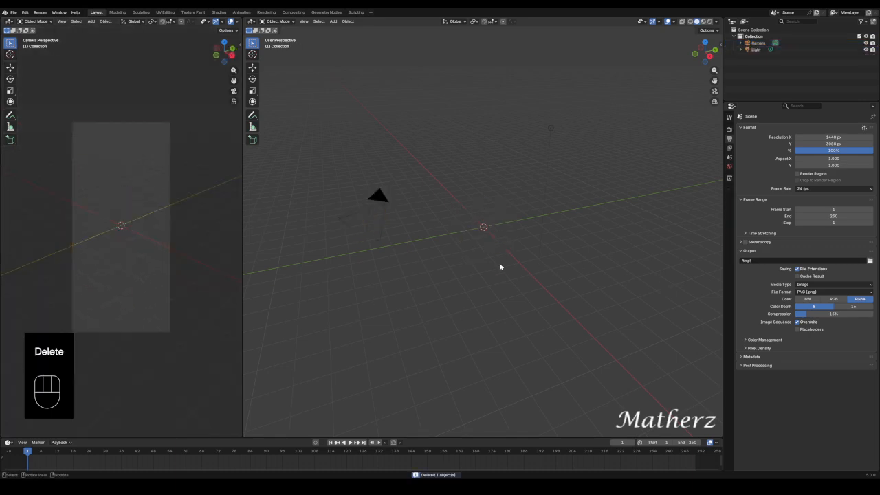
click(730, 128)
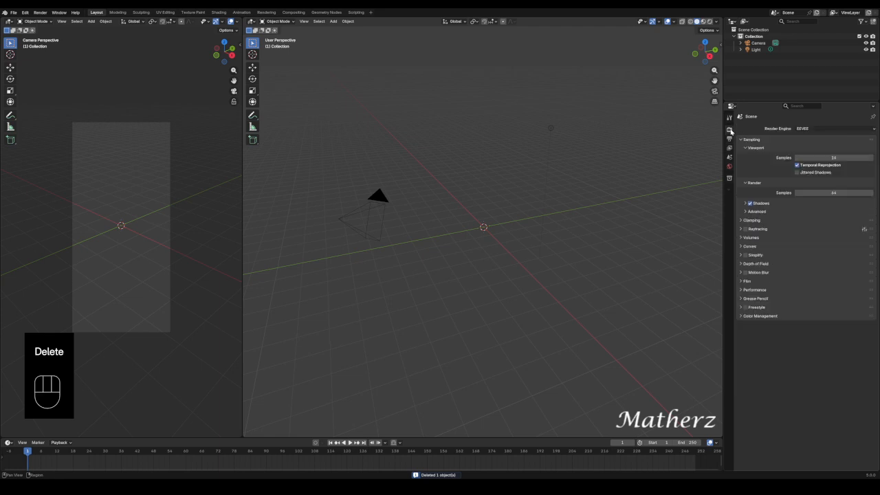
click(817, 129)
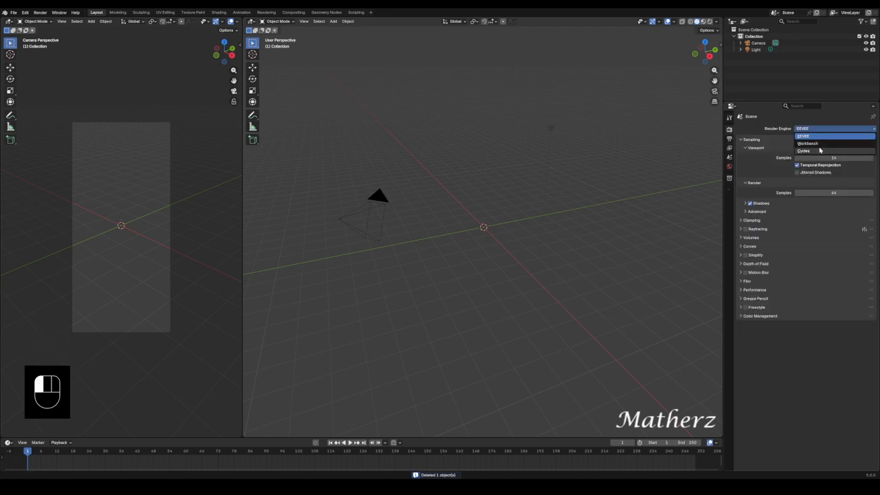
click(821, 151)
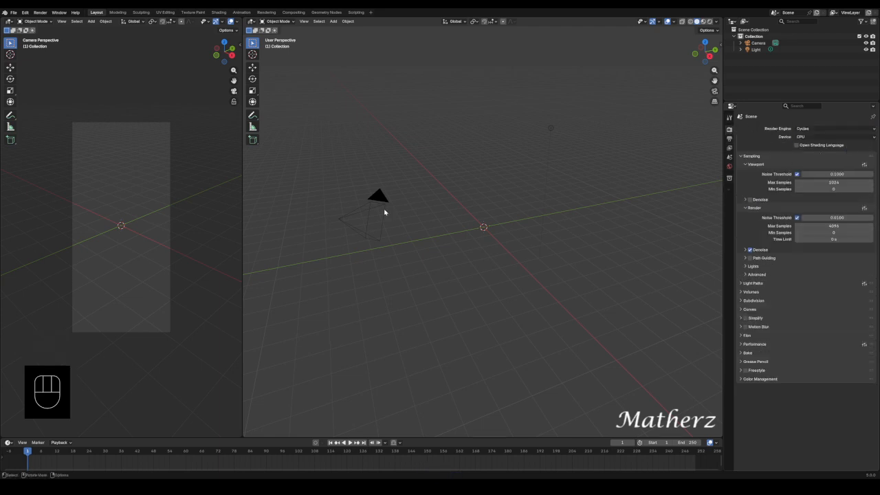
Step: Add a UV sphere mesh at the world origin
click(333, 21)
mouse_move(343, 30)
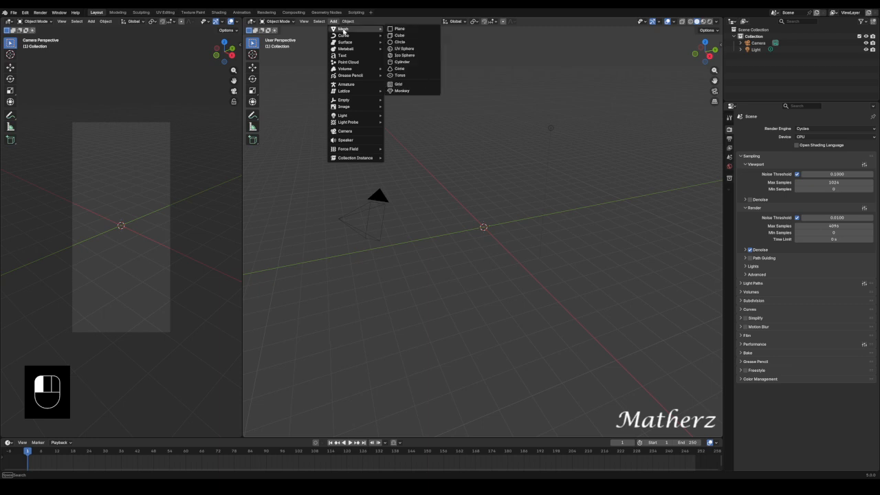
click(426, 48)
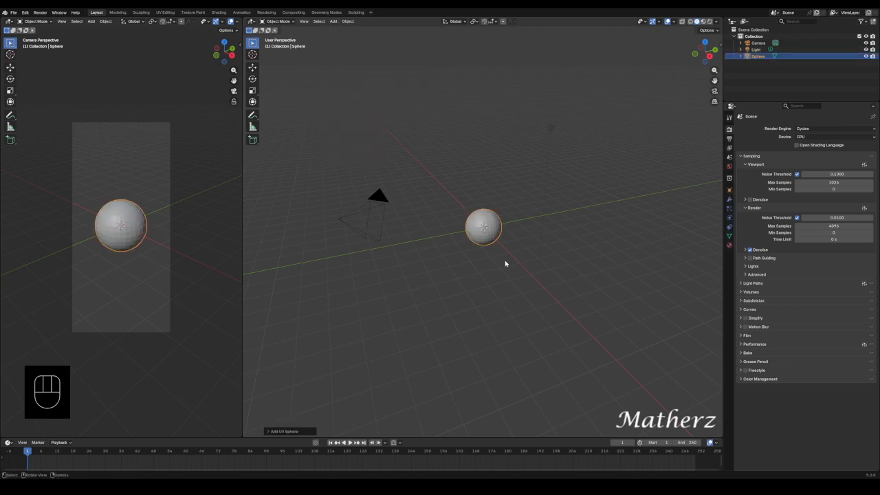
Step: Scale the UV sphere down to less than half its size and shade it smooth
scroll(480, 249, up, 2)
scroll(481, 250, up, 3)
key(s)
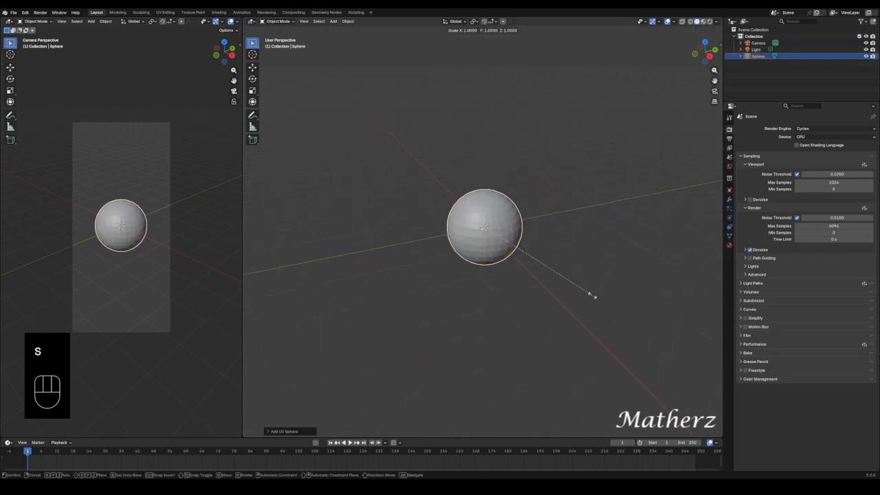
click(518, 269)
right_click(483, 218)
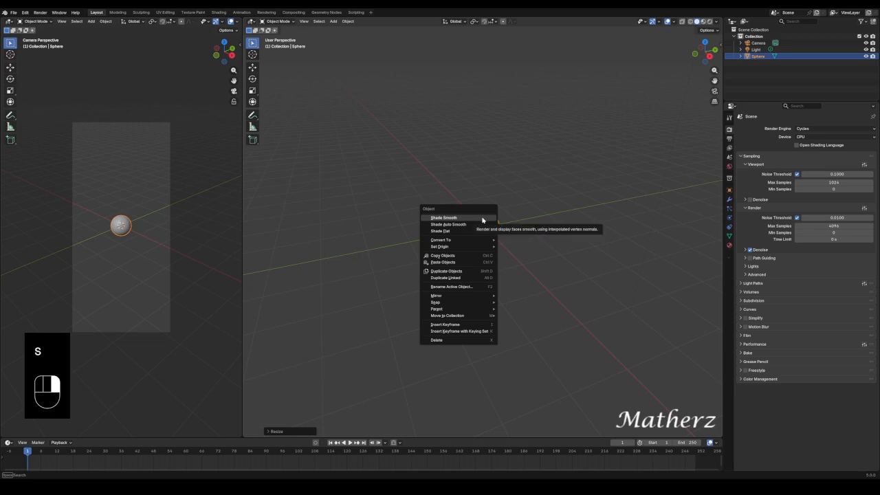
click(484, 218)
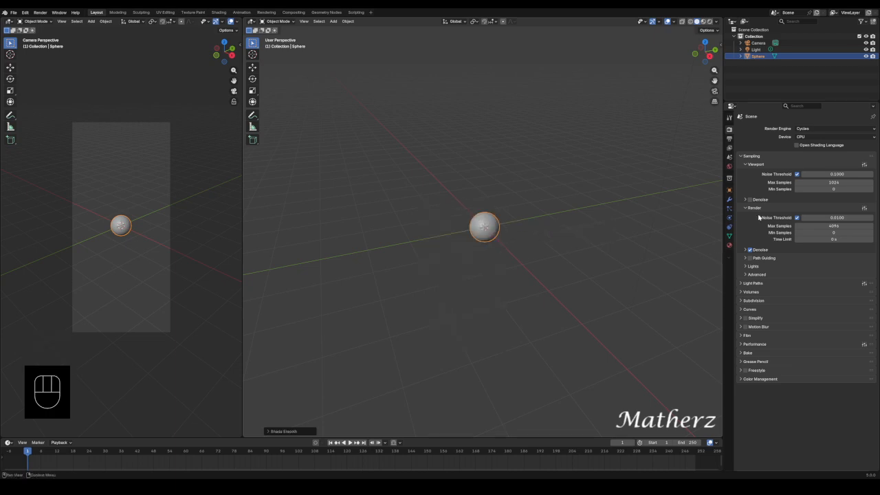
Step: Give the sphere a new blue material with metallic about 0.66 and roughness about 0.10, displayed in material preview in the wider viewport
click(730, 246)
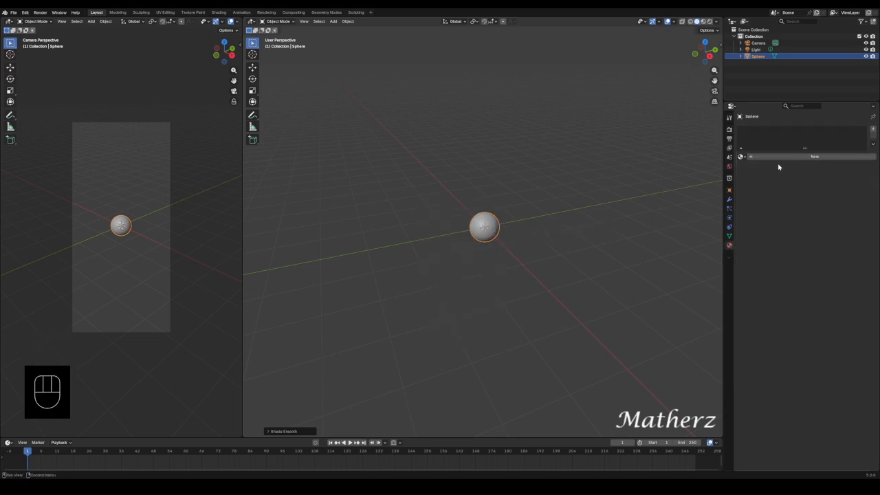
click(817, 157)
click(834, 198)
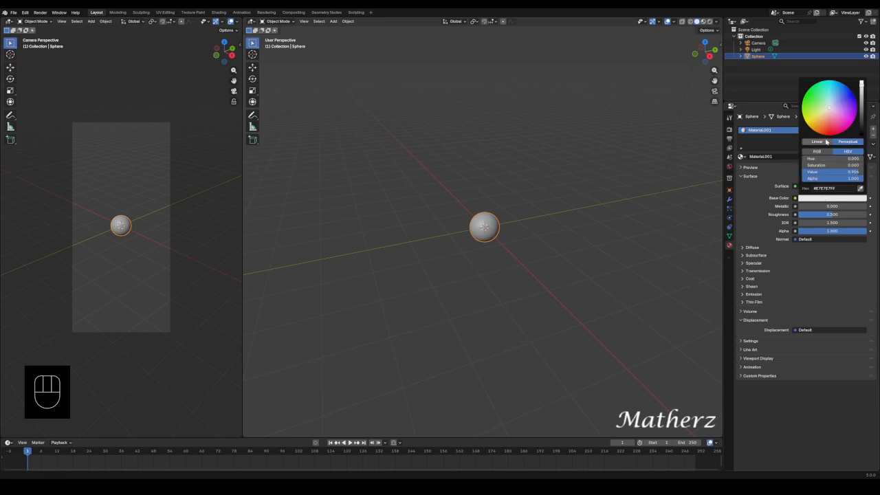
click(840, 99)
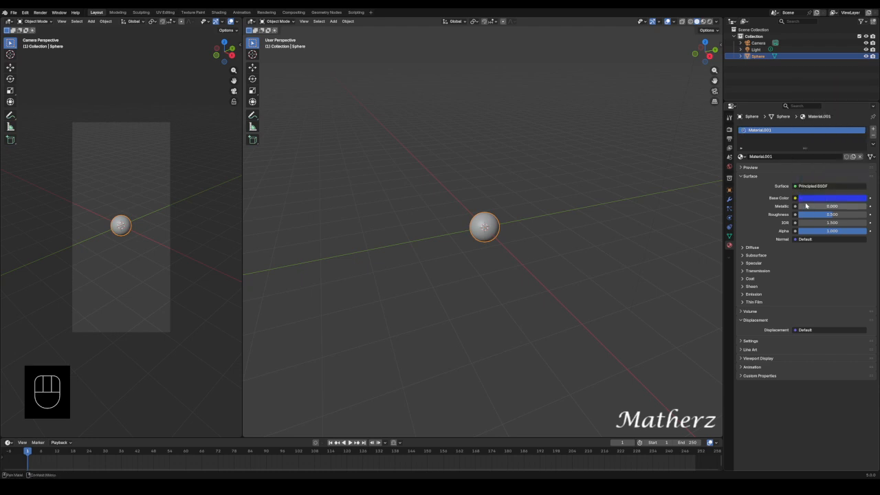
mouse_move(803, 207)
mouse_down()
mouse_move(844, 207)
mouse_move(806, 215)
mouse_up()
click(703, 22)
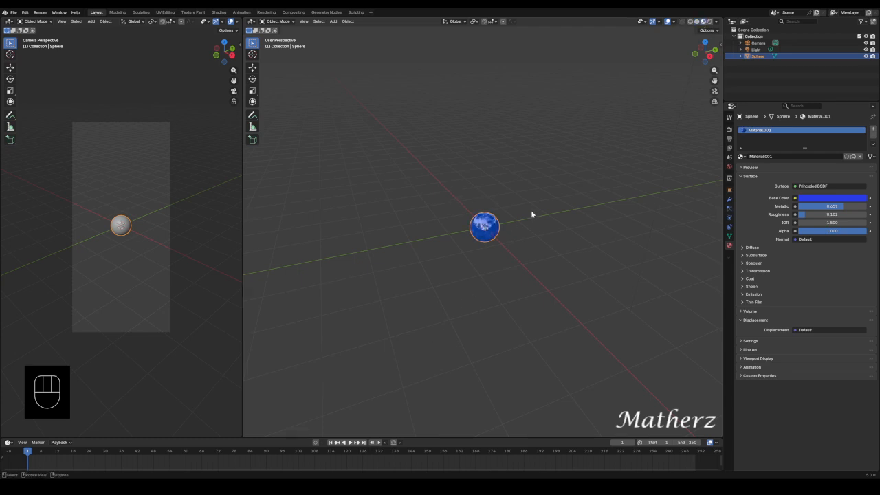
Step: In the top orthographic view, duplicate the blue sphere about 0.87 m along the positive Y axis
key(KP_7)
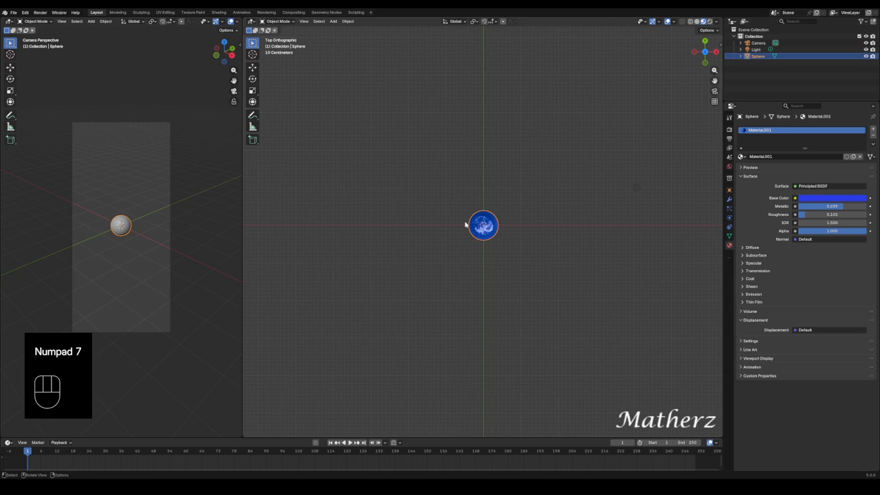
key(shift+d)
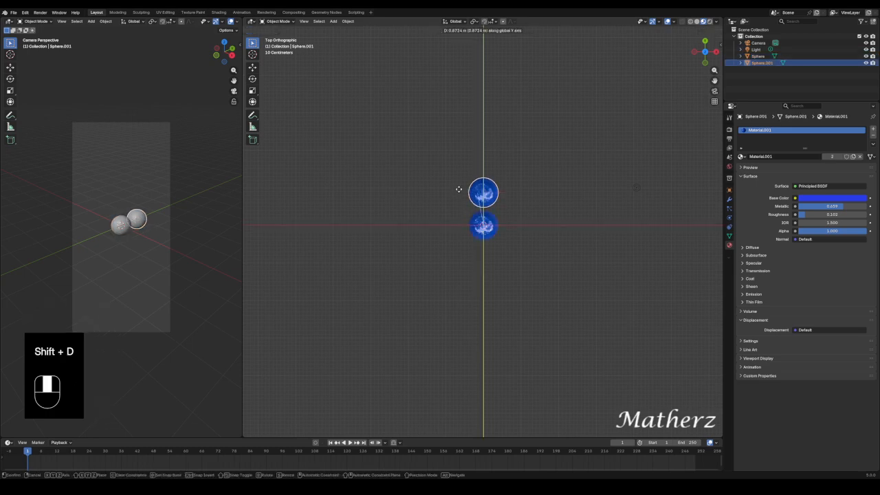
click(459, 194)
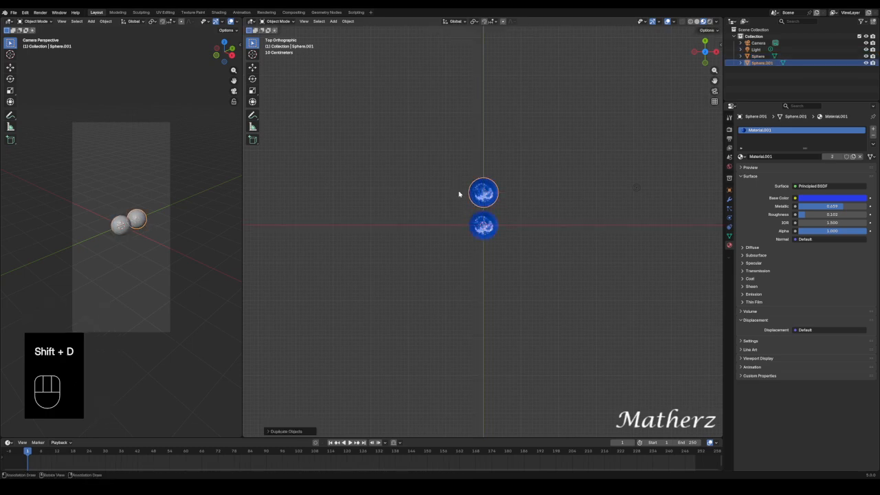
Step: Give the duplicated sphere its own copy of the material, rename it yellow and set its base color to yellow
click(853, 157)
click(777, 156)
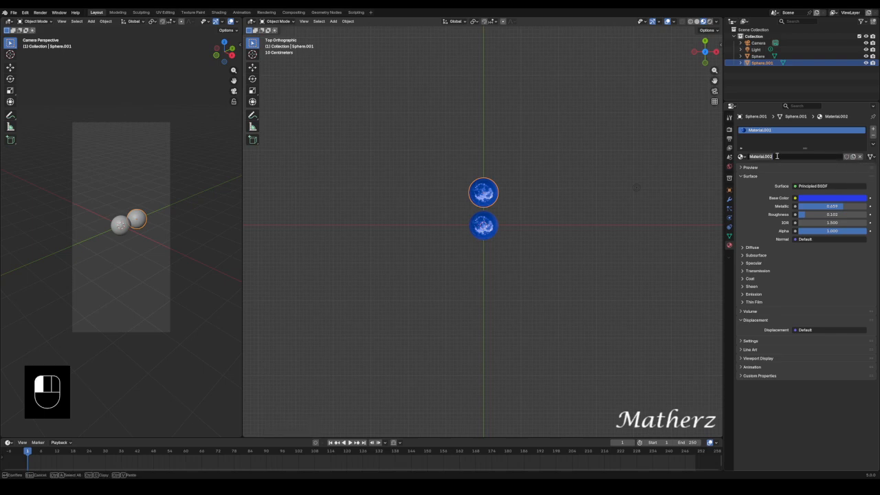
text(v)
text(ellow)
key(Return)
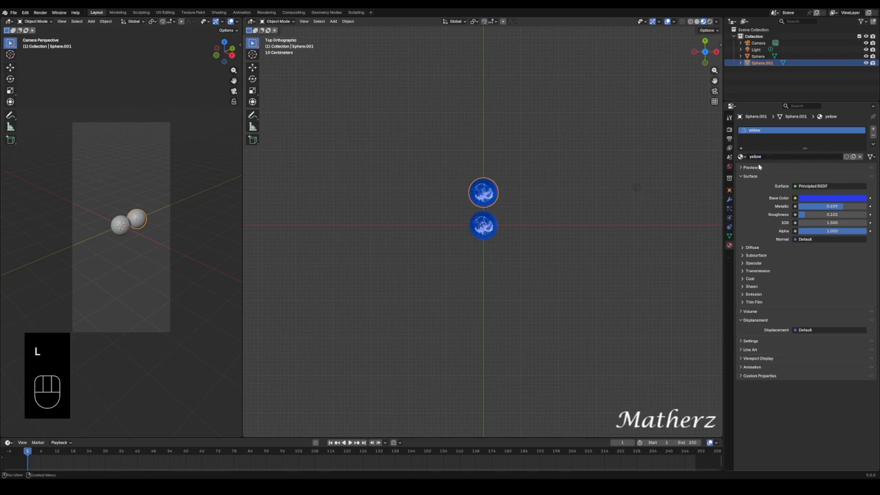
click(829, 198)
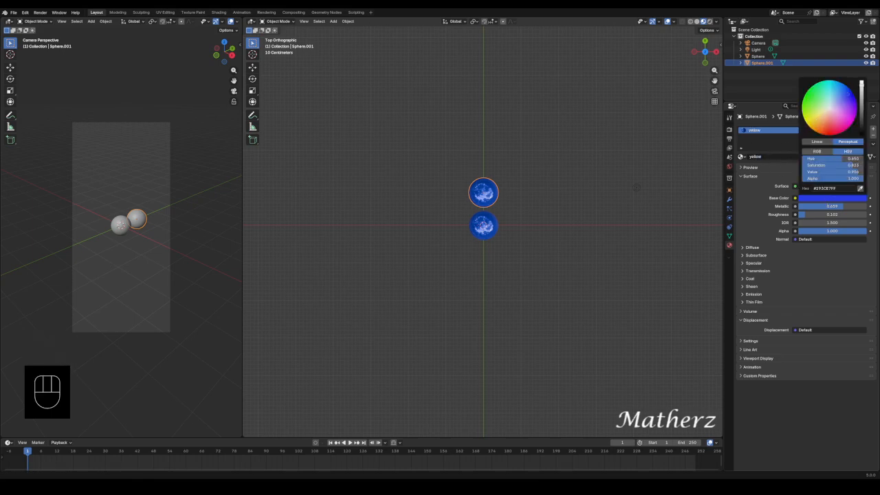
drag(814, 128, 821, 118)
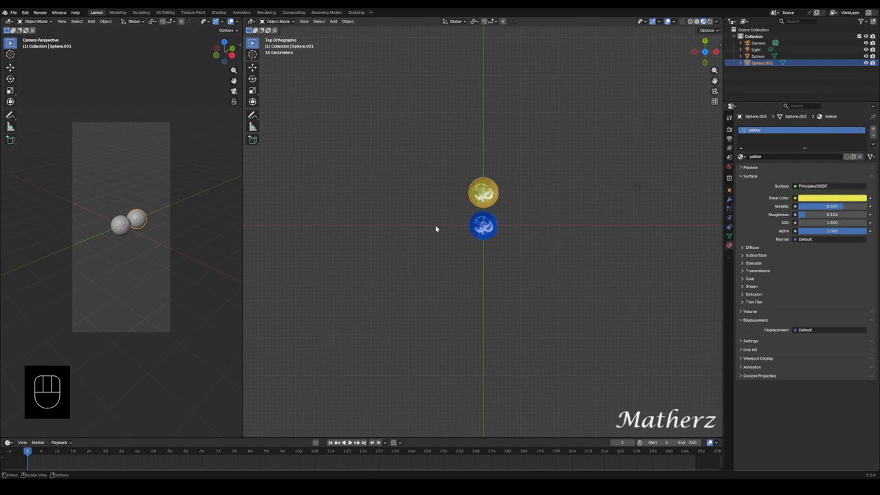
Step: Duplicate the yellow sphere about 0.86 m further along Y and give the copy its own material named green with a bright green base color
key(shift+d)
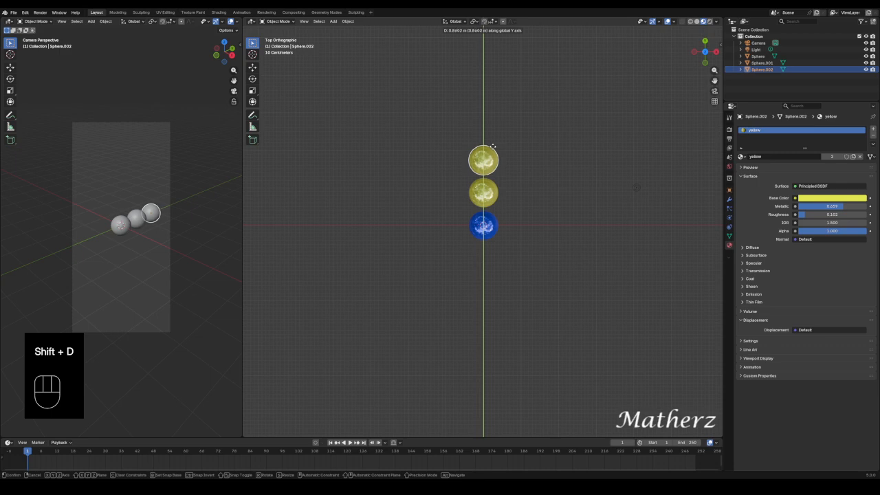
click(527, 157)
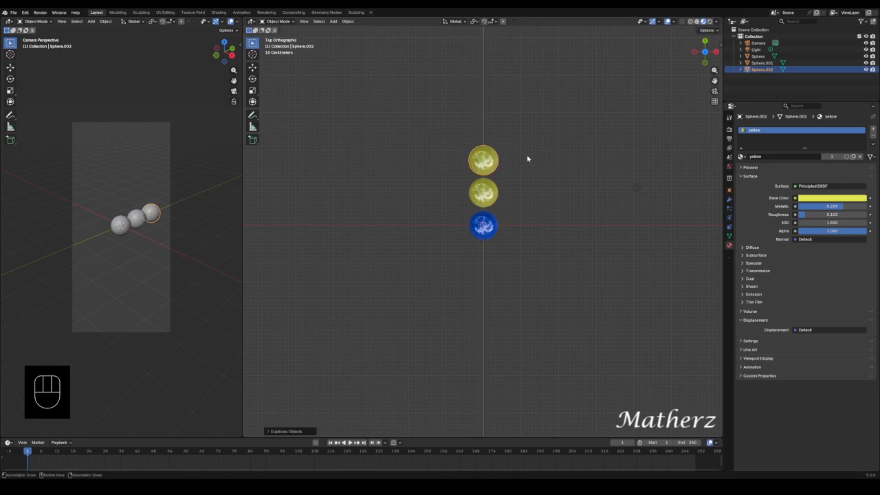
click(854, 157)
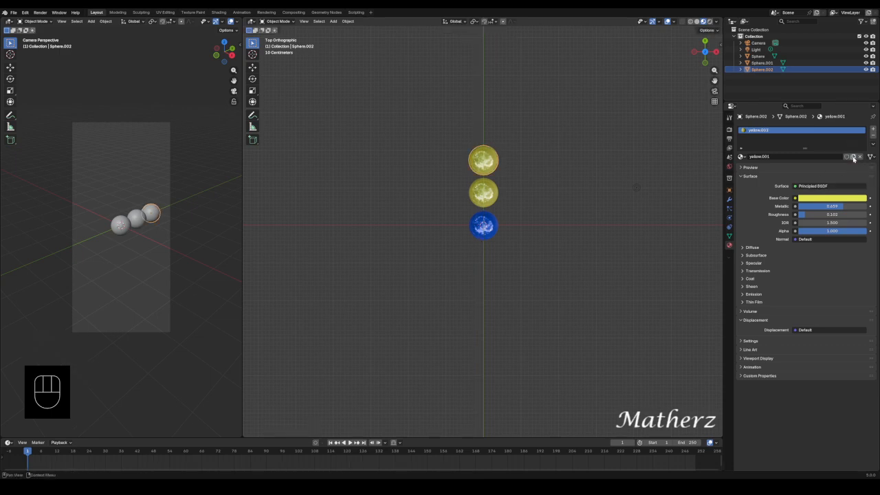
click(773, 157)
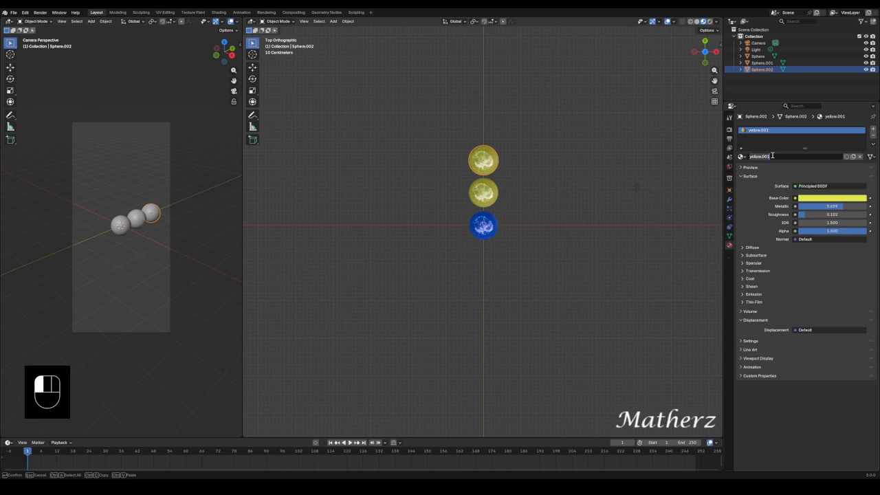
text(gree)
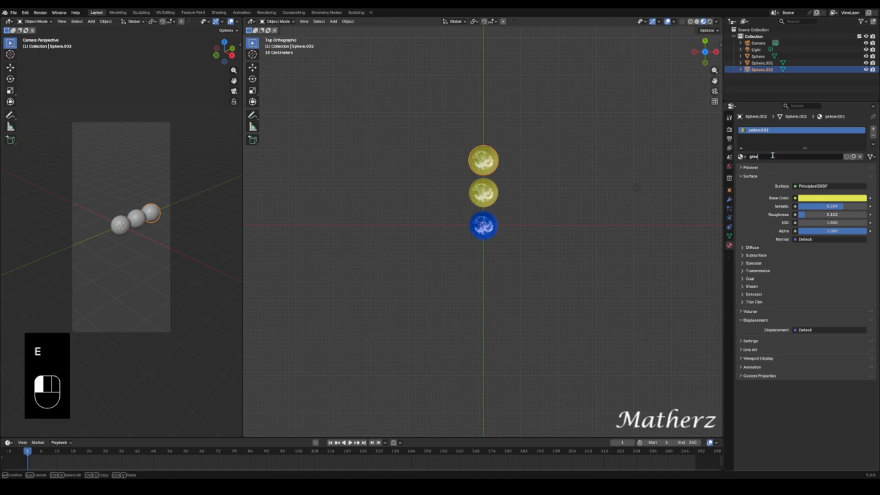
text(n)
key(Return)
click(826, 200)
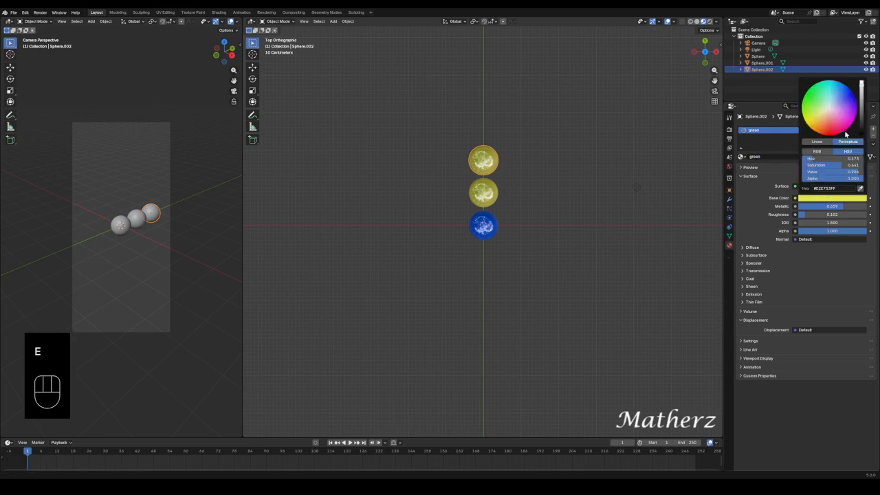
drag(823, 110, 807, 120)
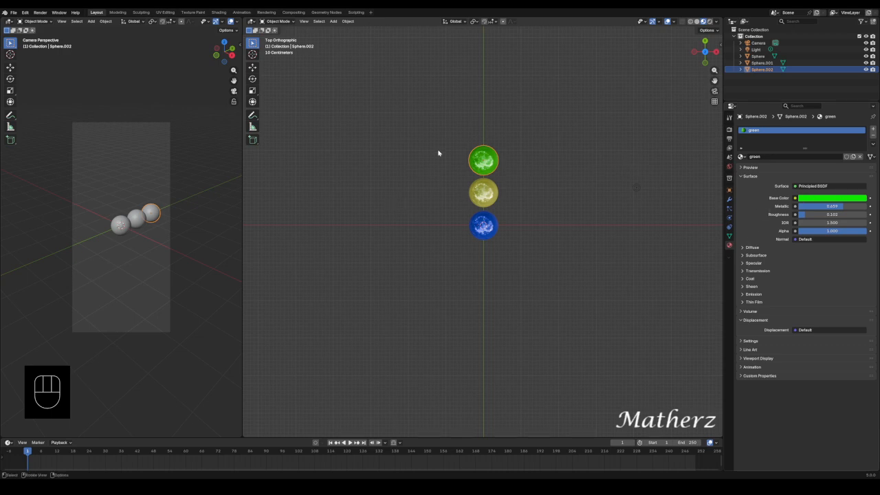
Step: Duplicate the green sphere further along positive Y and give the copy its own material named red with a bright red base color
key(shift+d)
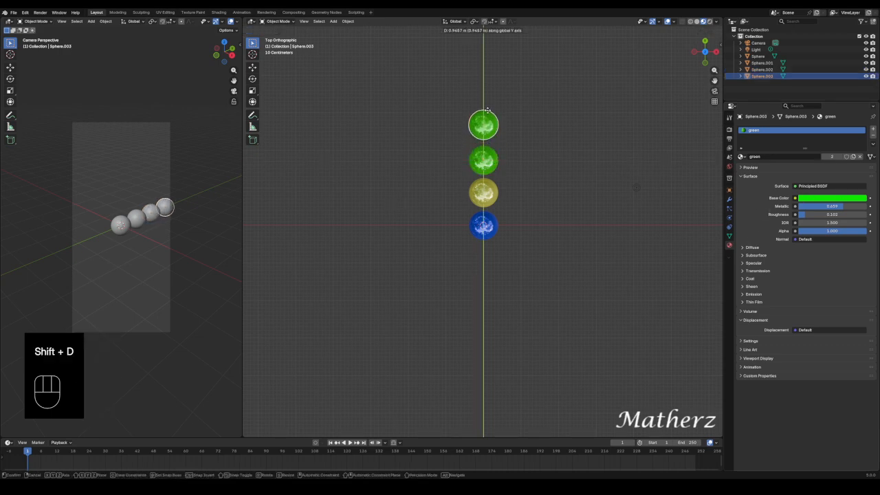
click(494, 114)
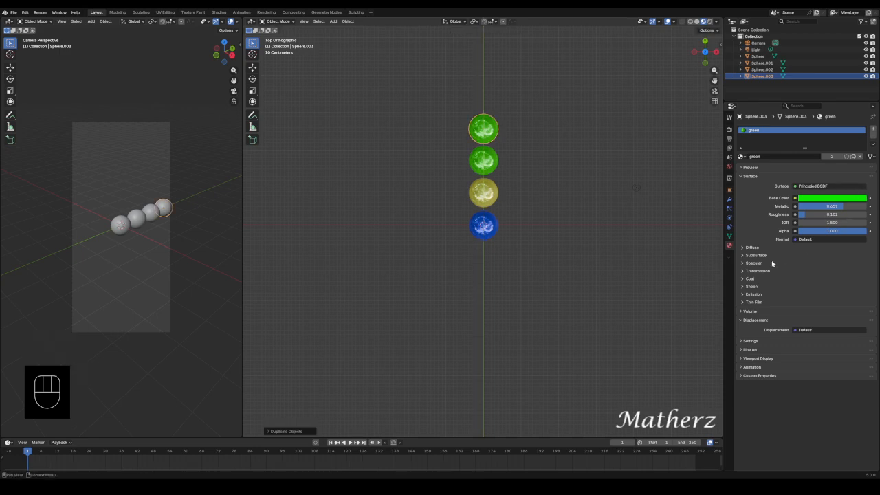
click(853, 157)
double_click(764, 157)
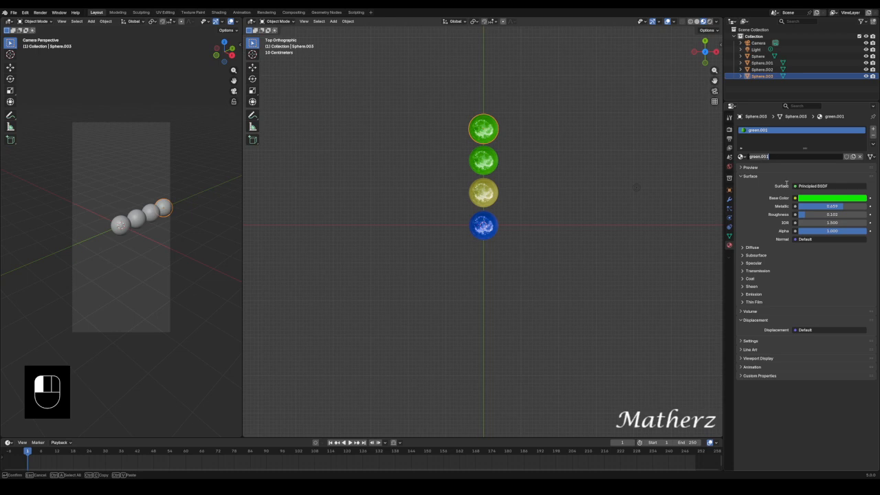
key(BackSpace)
text(red)
key(Return)
click(832, 198)
click(828, 135)
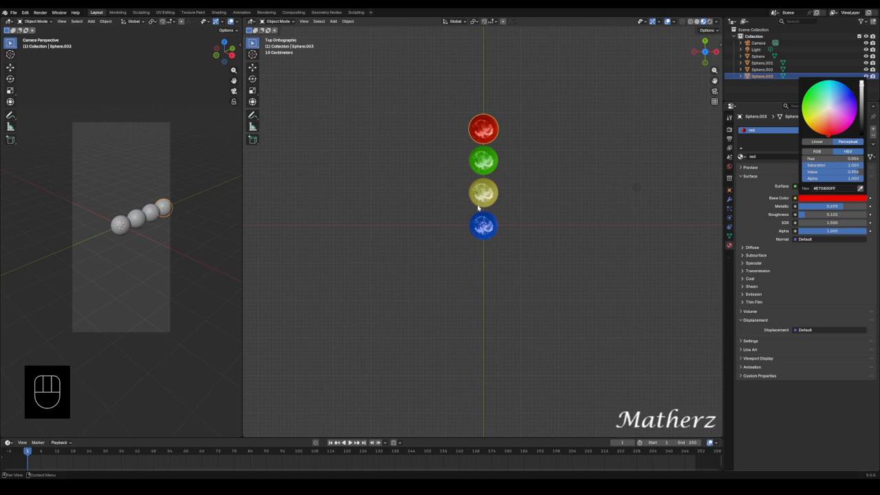
Step: Move the red sphere about 0.02 m along the Y axis to even out its gap to the green sphere
click(517, 180)
key(g)
mouse_move(515, 167)
middle_down()
mouse_move(515, 148)
mouse_move(527, 164)
middle_up()
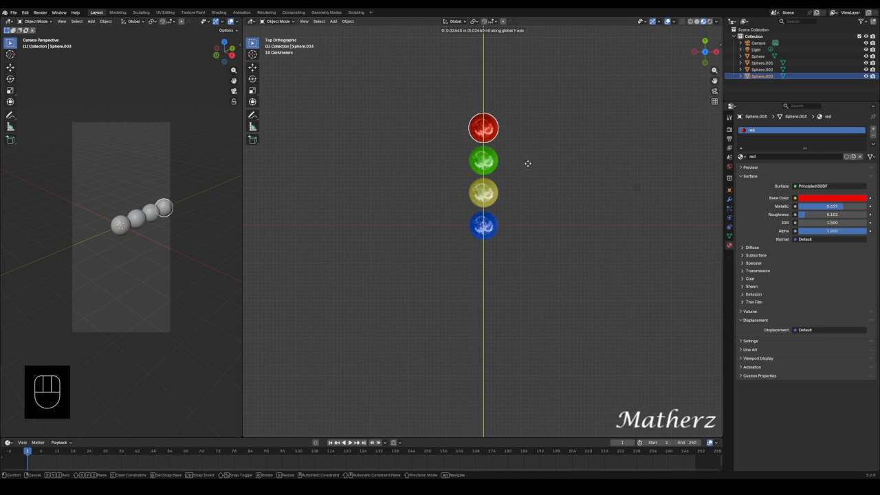
click(527, 164)
Step: Duplicate all four spheres about 3.46 m along negative Y to extend the column to eight spheres
drag(456, 87, 507, 249)
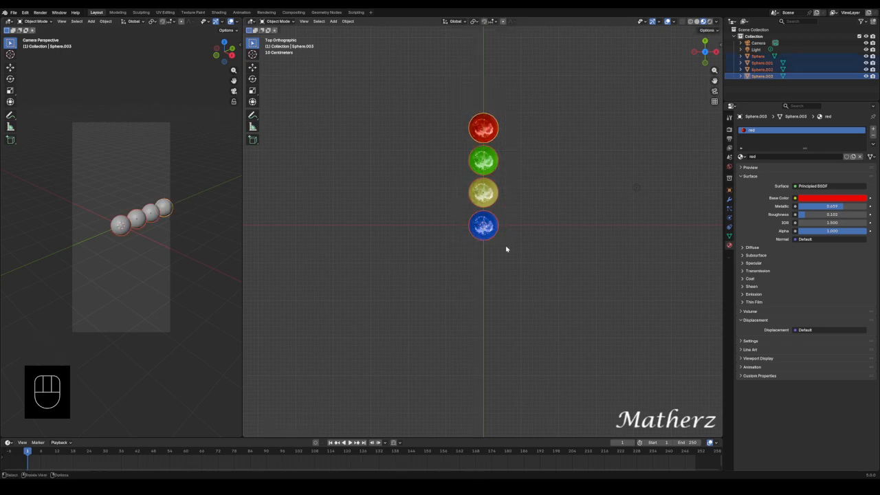
key(shift+d)
middle_drag(506, 247, 522, 377)
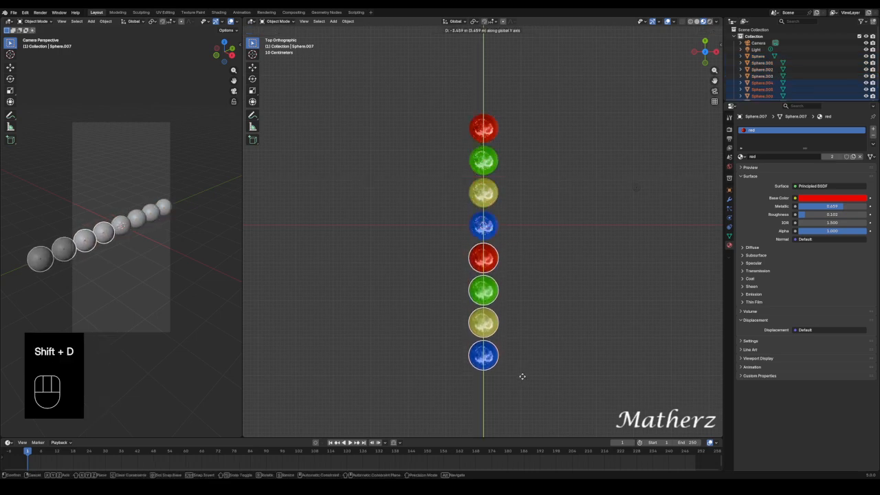
click(523, 377)
Step: Duplicate the whole eight-sphere column toward negative X and rotate the copy 180 degrees to reverse its color order
drag(466, 72, 512, 415)
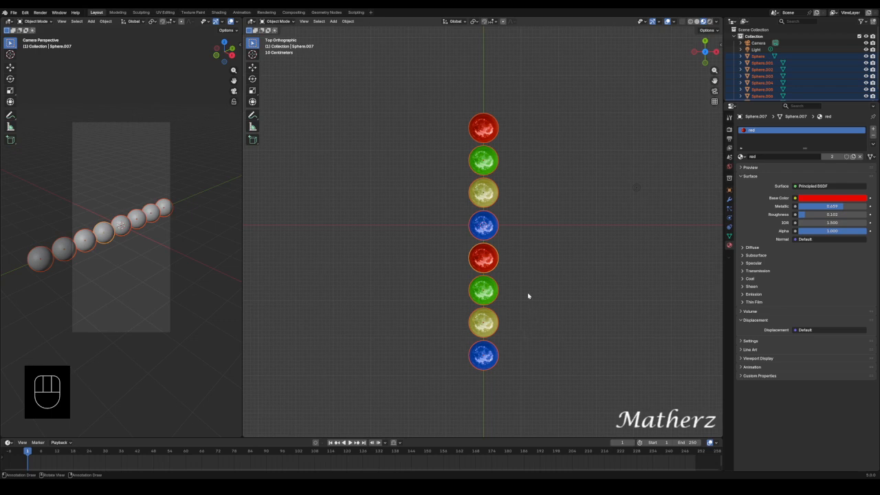
key(shift+d)
click(440, 211)
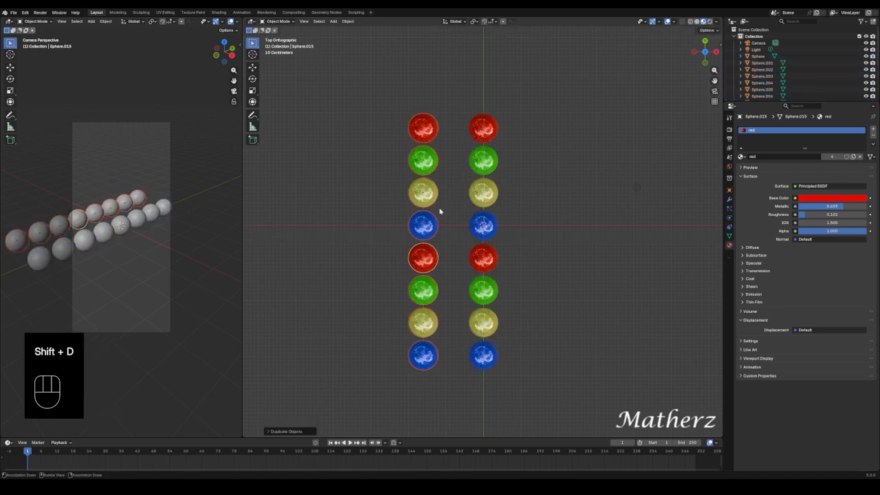
text(r18)
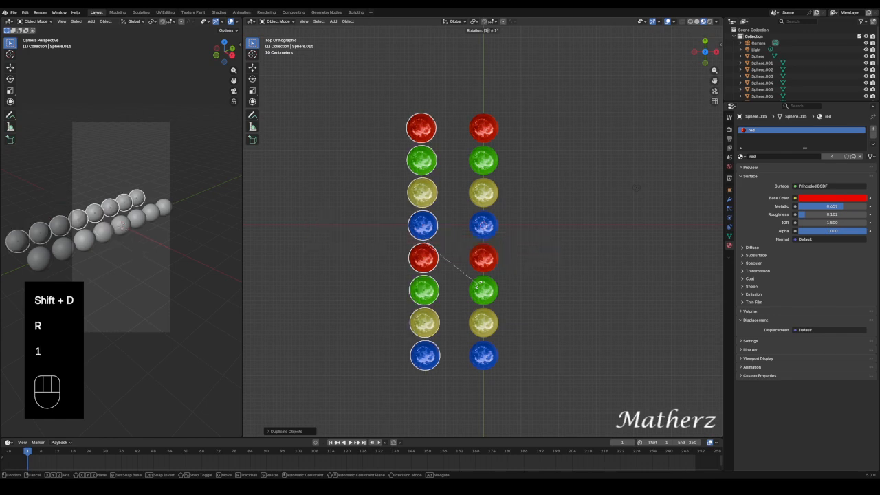
text(0)
click(479, 285)
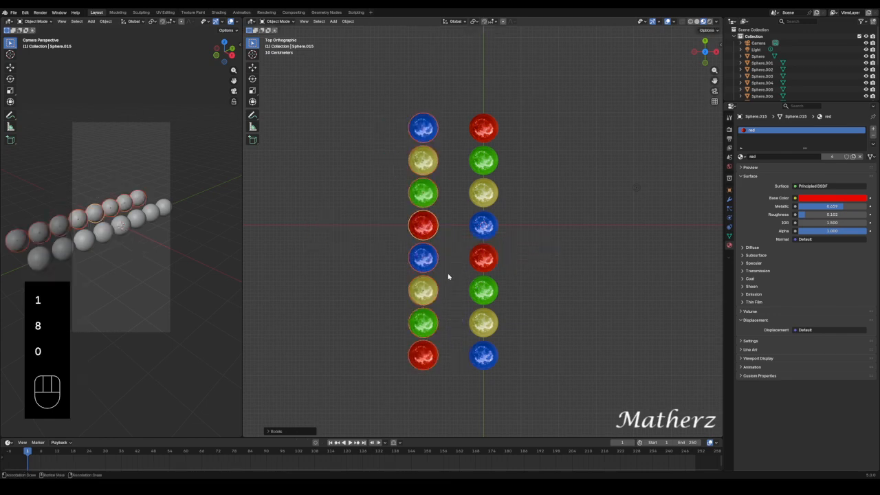
Step: Move the reversed column about 0.8 m along X next to the original column and duplicate it onto the original's positive X side
key(g)
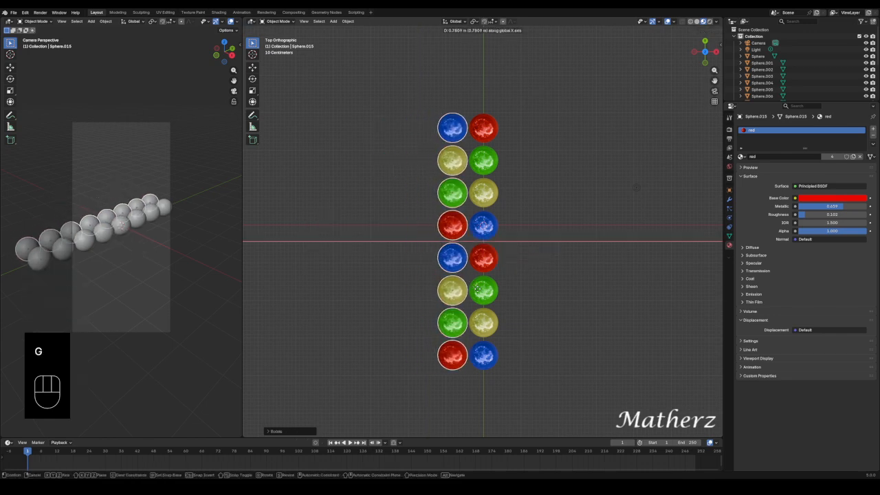
click(478, 292)
key(shift+d)
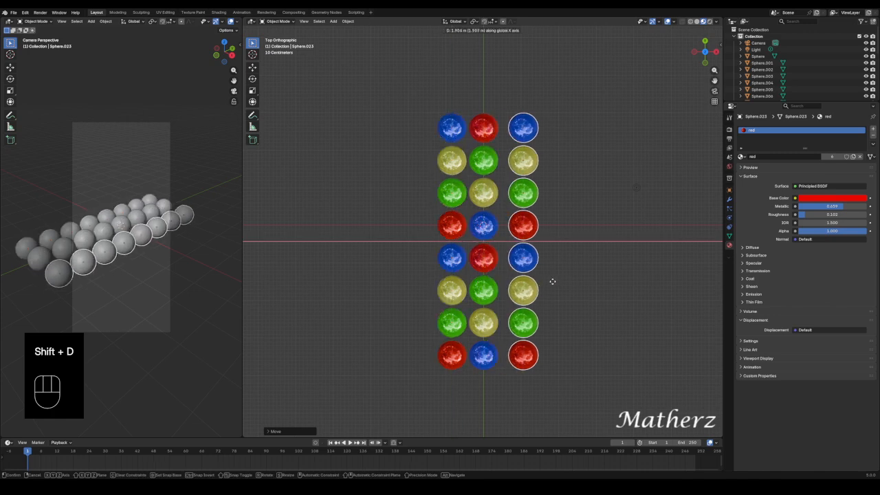
click(543, 280)
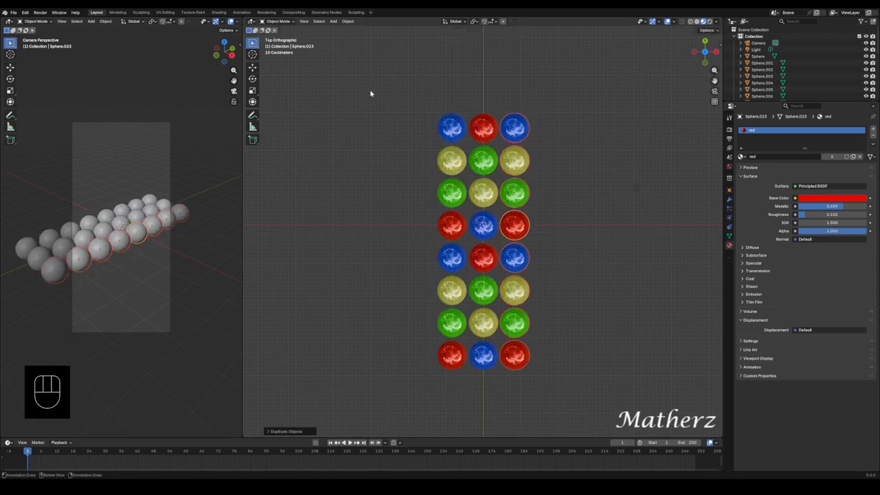
Step: Duplicate the three-column block along negative X, and duplicate that copy about 5 m along positive X to form a nine-column grid
drag(434, 95, 565, 347)
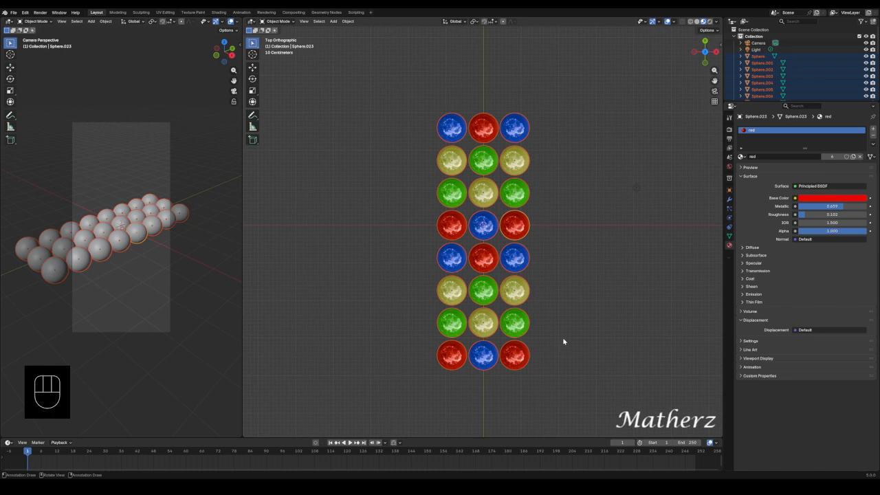
key(shift+d)
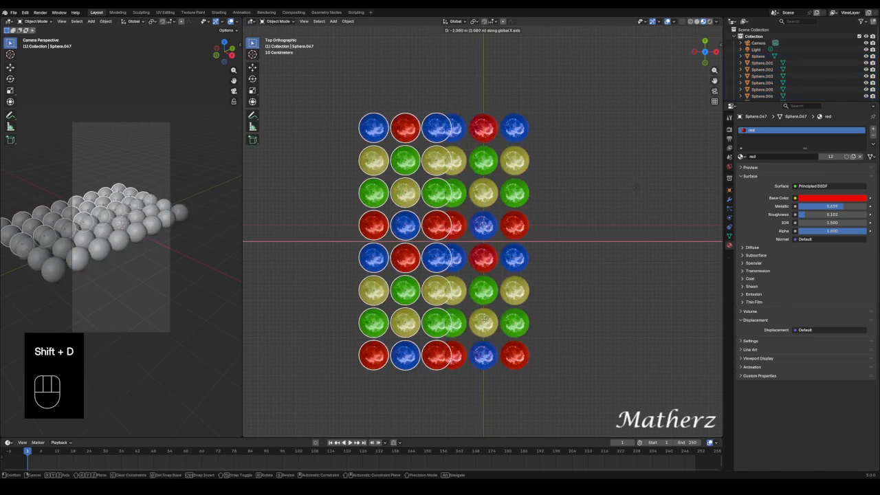
click(471, 312)
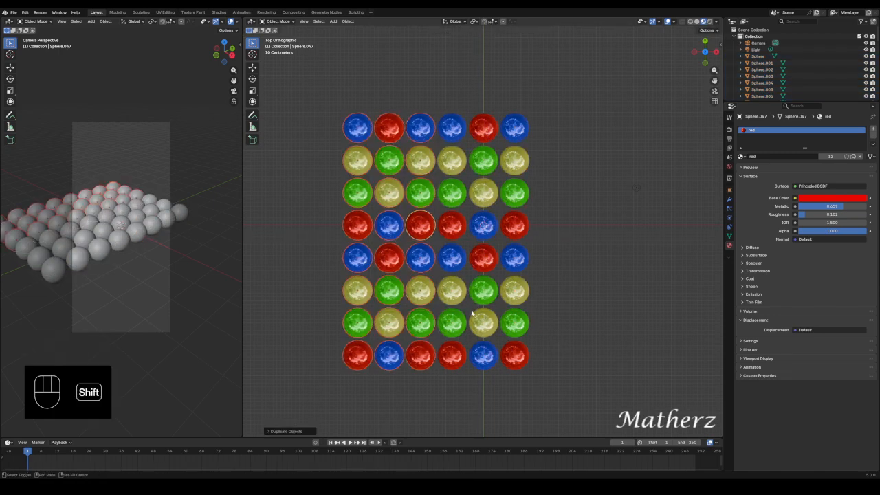
key(shift+d)
key(x)
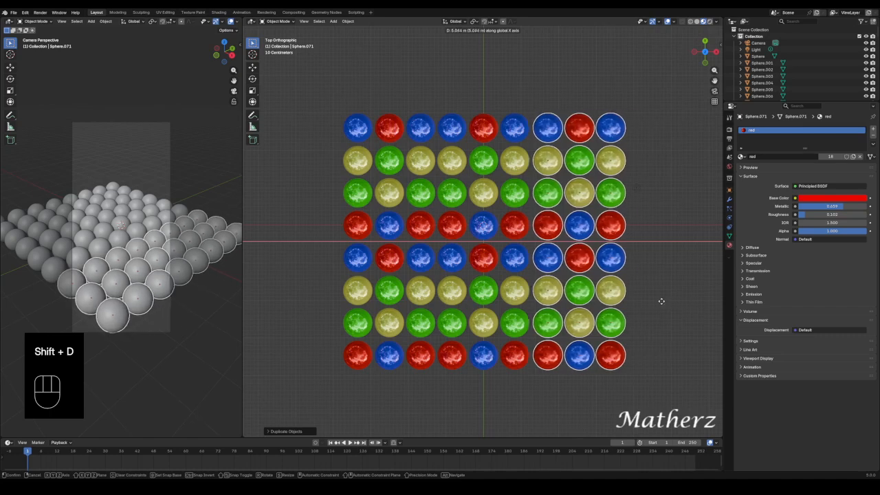
click(660, 302)
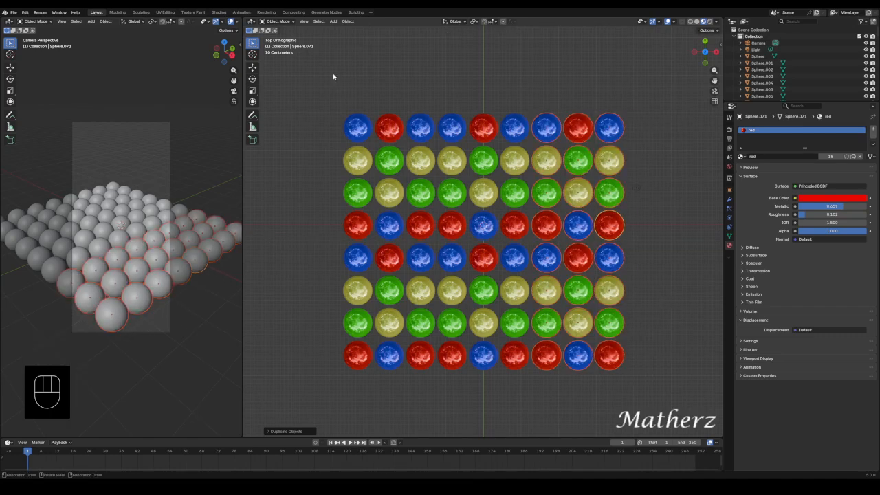
Step: Expand the nine-column grid into a two-by-two arrangement by duplicating it about 6.9 m along Y, along negative X, and back down along Y
drag(333, 72, 629, 385)
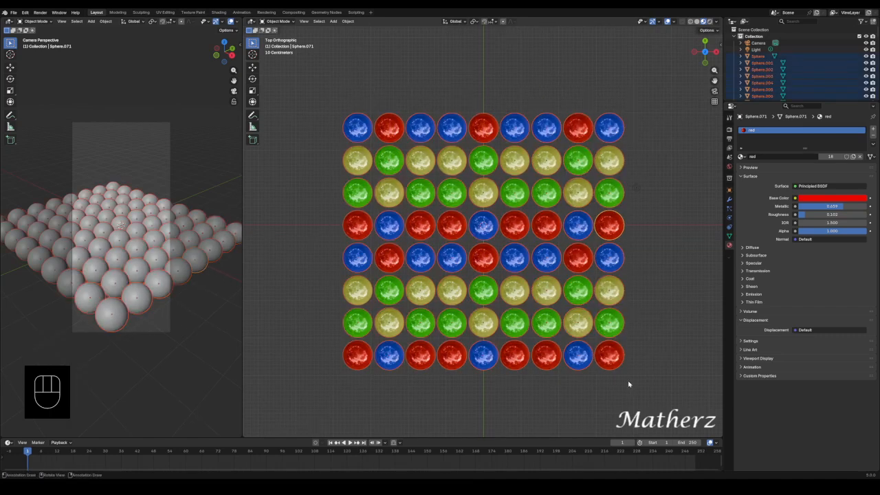
key(shift+d)
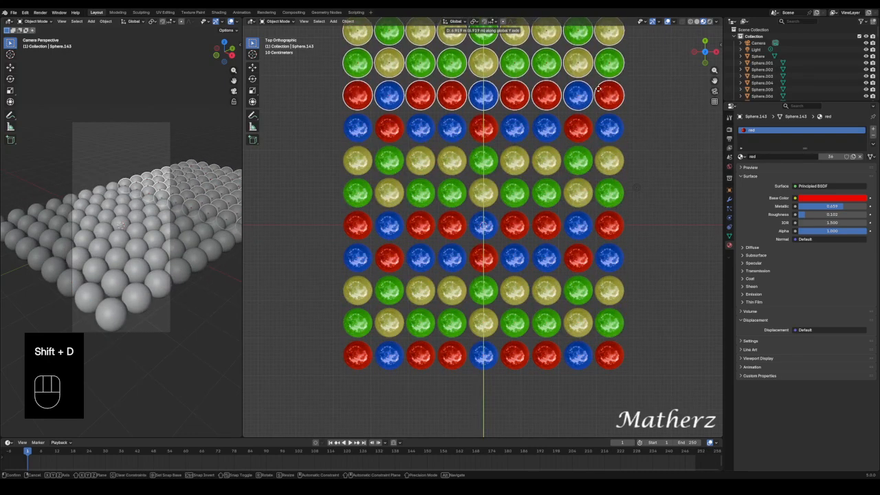
shift+click(599, 91)
key(shift+d)
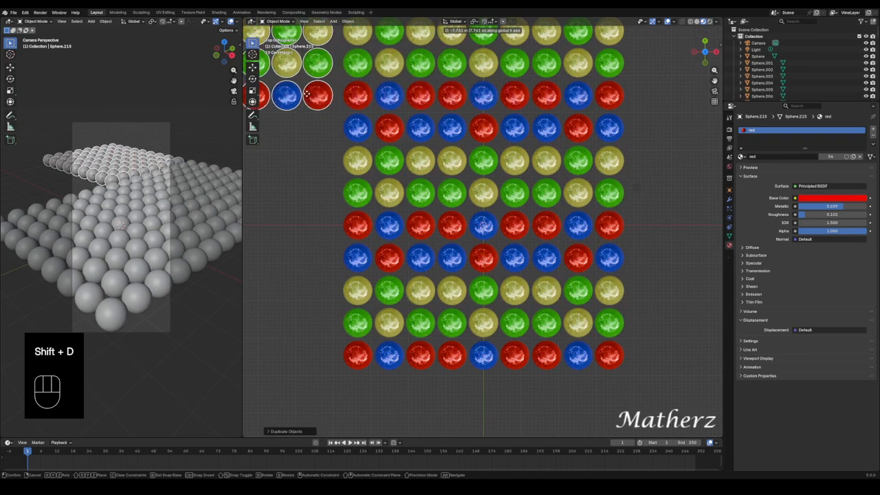
shift+click(315, 97)
key(shift+d)
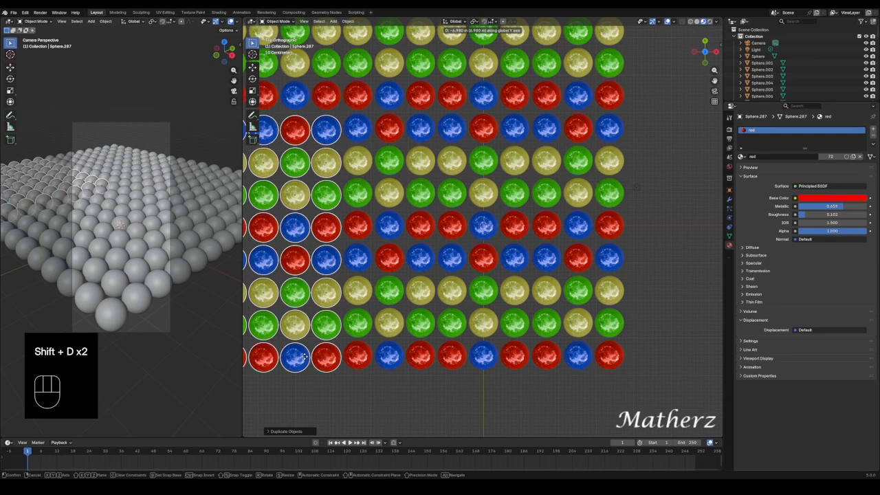
click(304, 357)
Step: Quadruple the full sphere grid with successive duplicates about 15.1 m along negative X, along positive Y, and about 15.1 m along positive X
scroll(392, 317, down, 7)
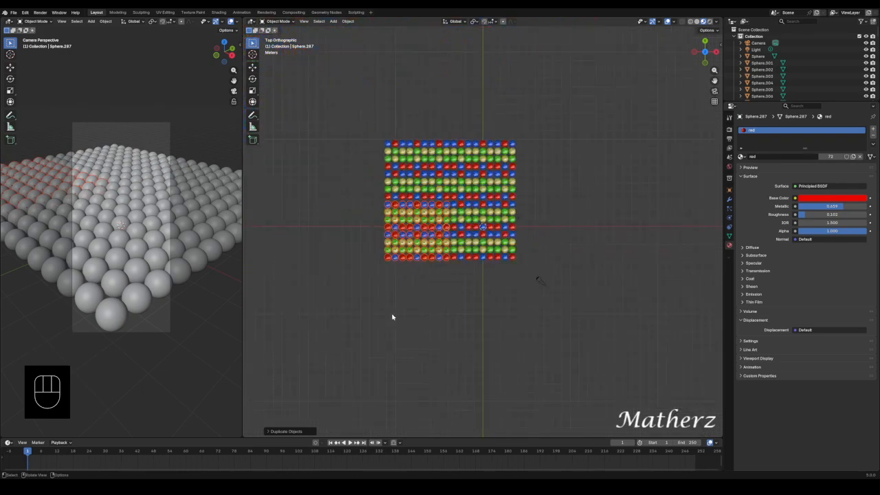
drag(365, 104, 515, 268)
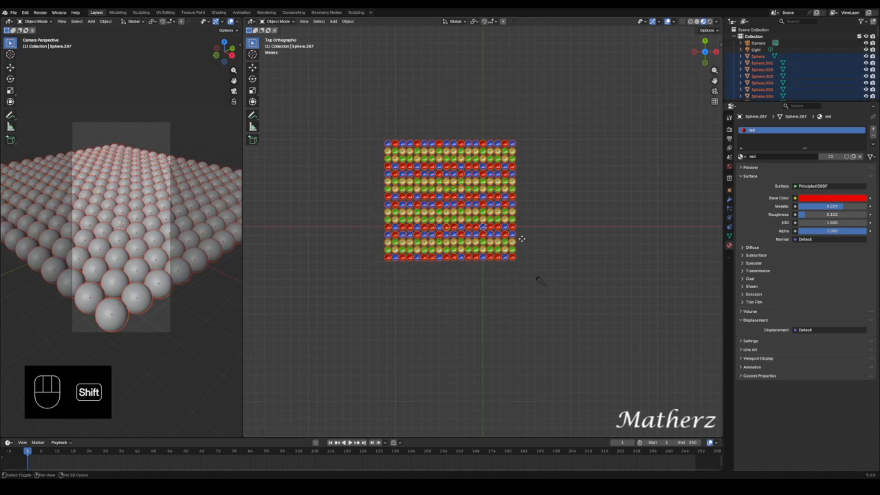
key(shift+d)
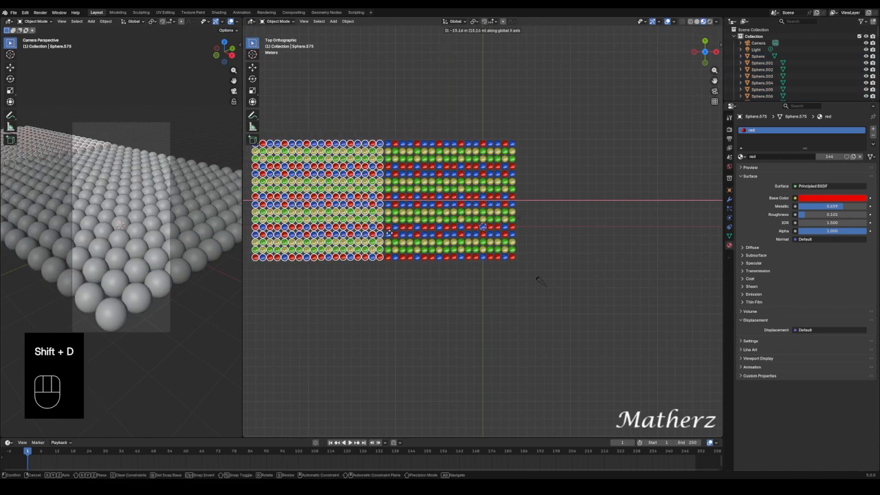
click(390, 236)
key(shift+d)
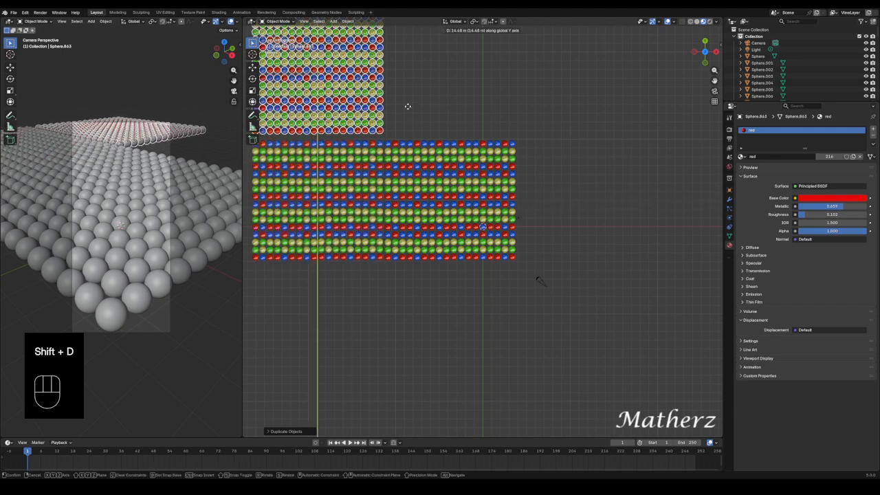
click(408, 111)
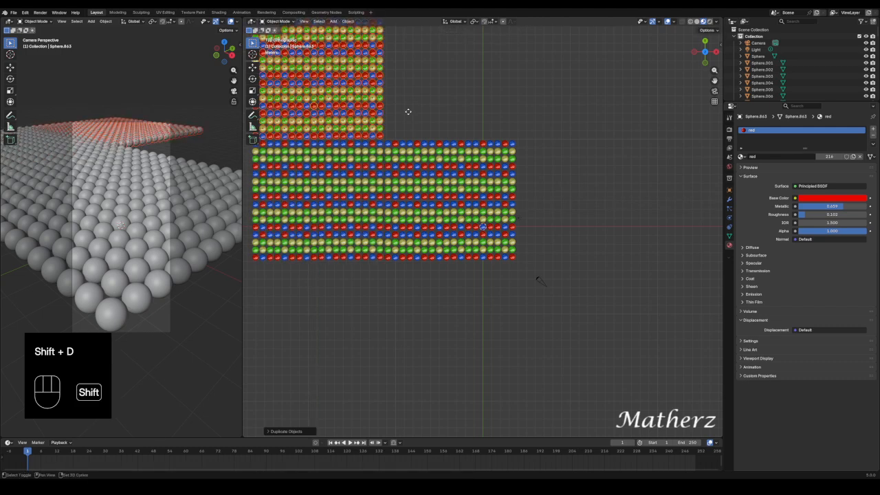
key(shift+d)
middle_drag(408, 110, 522, 105)
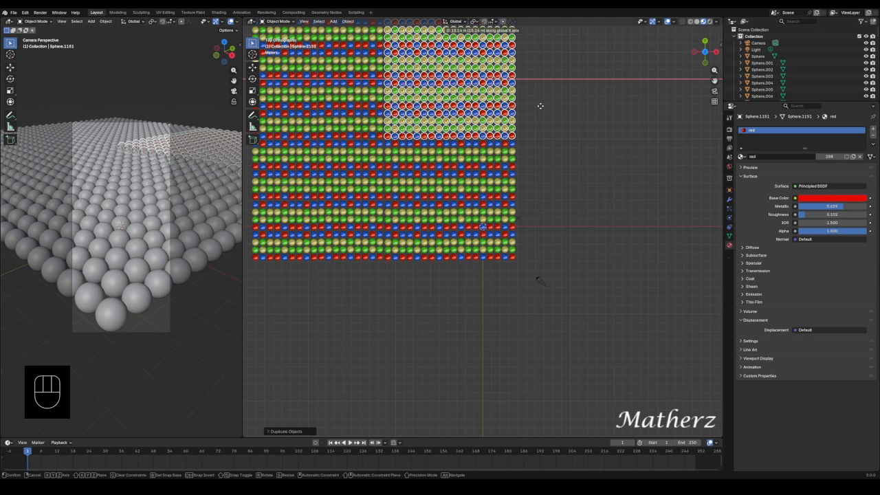
click(541, 106)
click(544, 126)
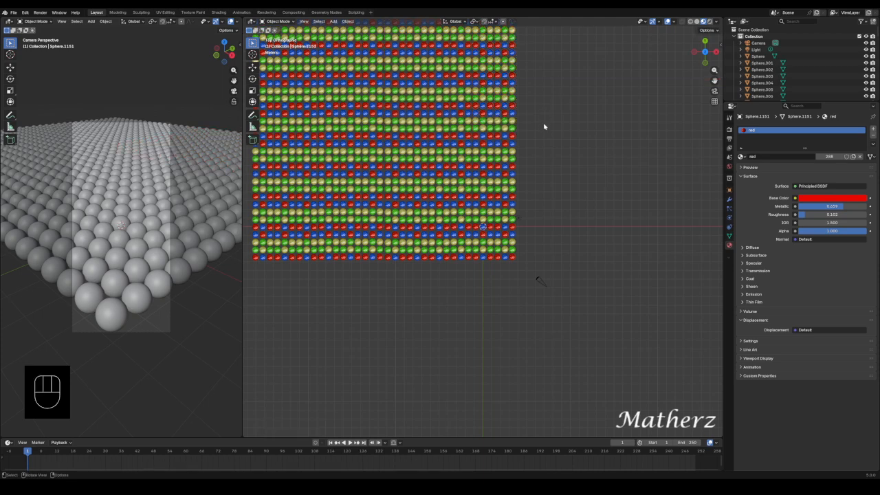
Step: Move the camera closer to the sphere field along its local Z axis and shift it so spheres fill the bottom of the frame
click(167, 124)
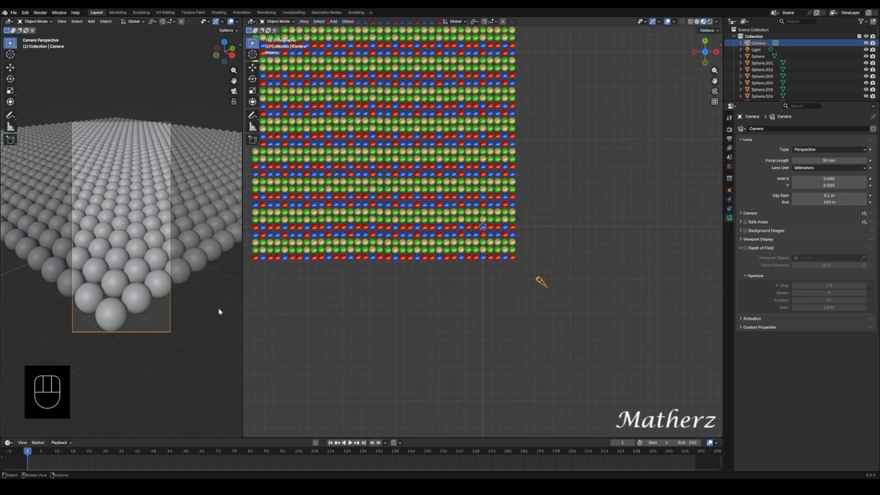
key(g)
middle_drag(218, 308, 192, 272)
click(191, 272)
key(g)
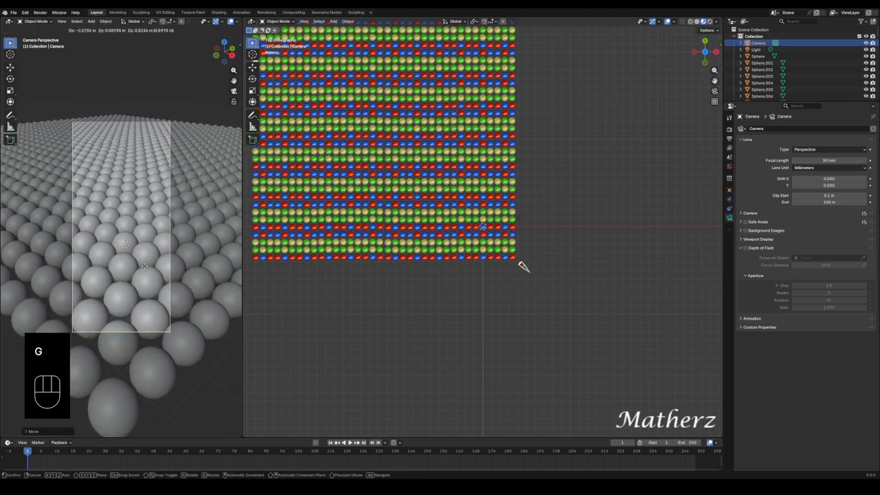
key(g)
middle_drag(523, 264, 529, 273)
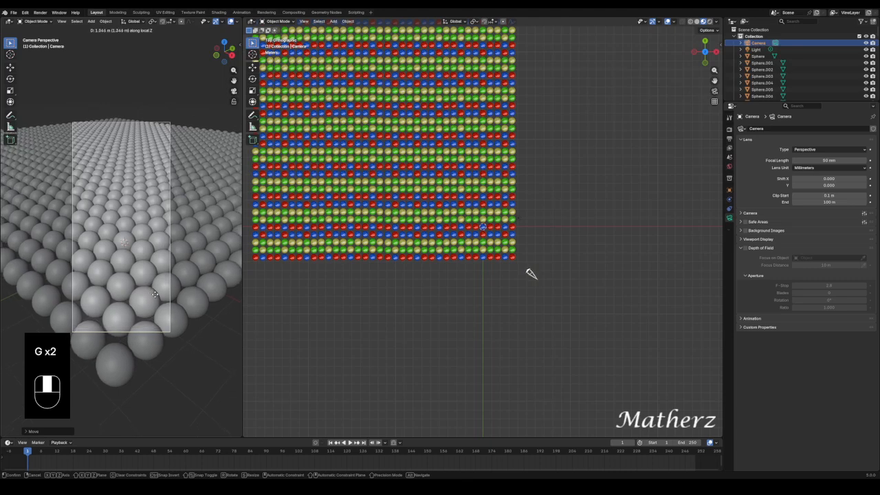
click(527, 269)
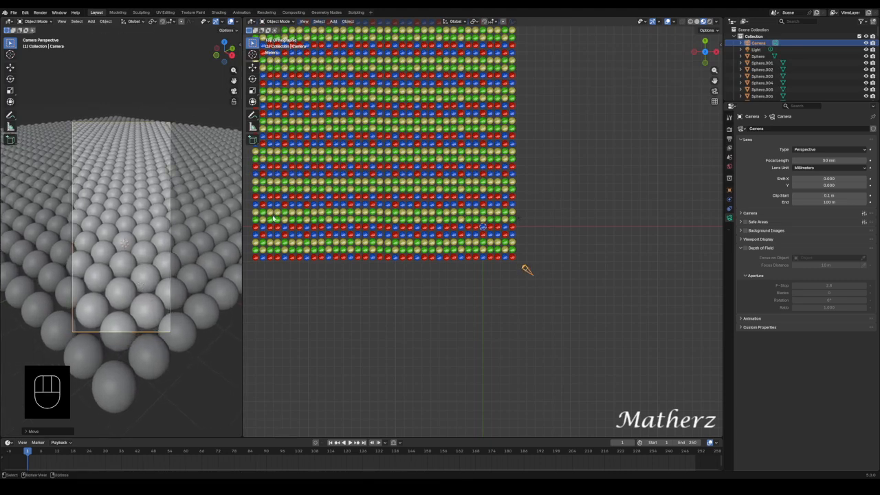
Step: Select a scattering of spheres from the foreground to the far end of the camera frame and raise them along Z above the grid
click(93, 308)
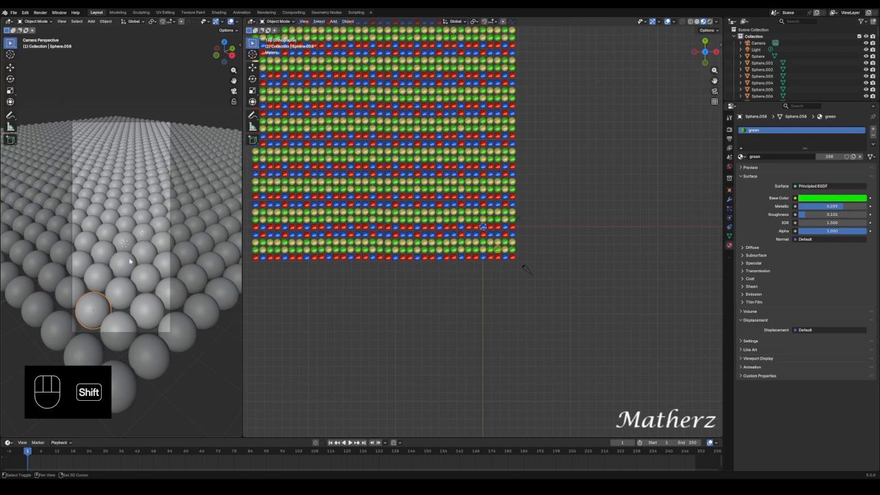
shift+click(143, 233)
shift+click(98, 195)
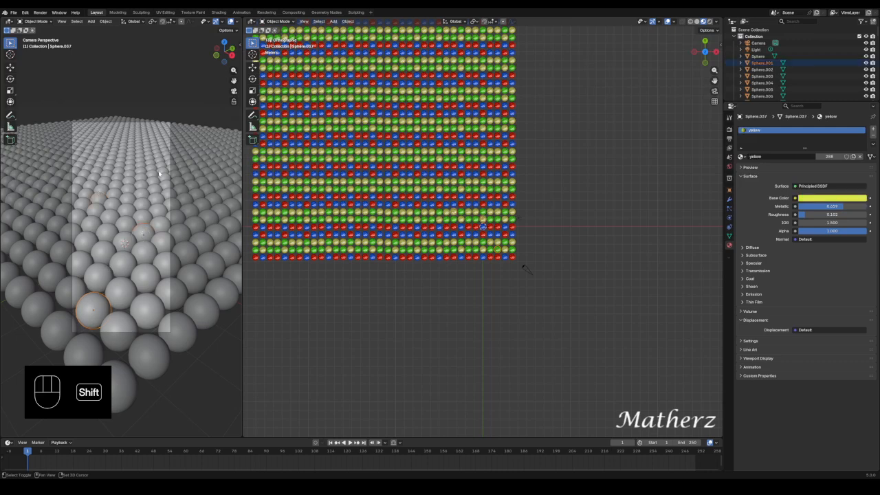
shift+click(160, 170)
shift+click(83, 154)
shift+click(118, 180)
shift+click(140, 139)
shift+click(82, 134)
shift+click(96, 168)
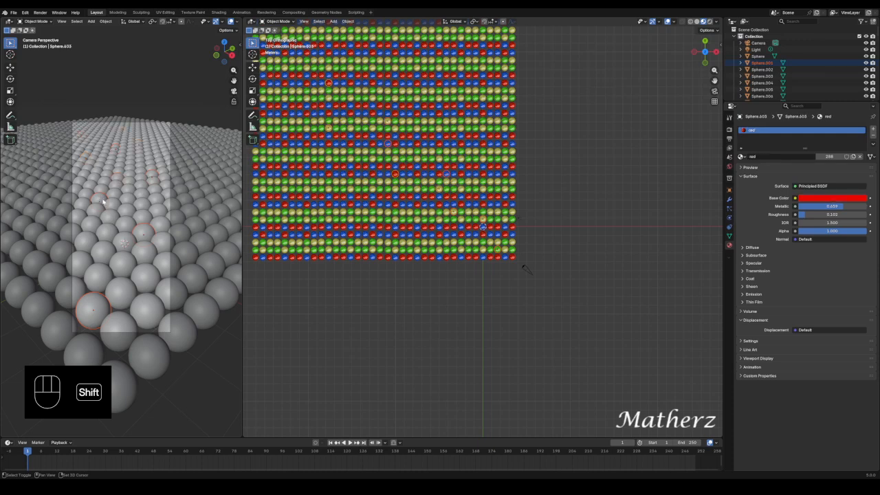
shift+click(132, 214)
shift+click(86, 238)
shift+click(100, 237)
shift+click(96, 275)
shift+click(168, 331)
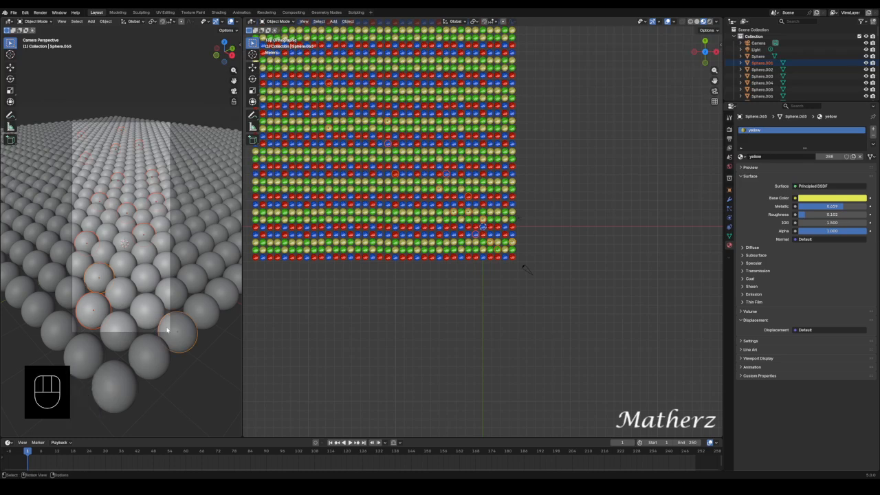
key(g)
middle_drag(168, 329, 167, 318)
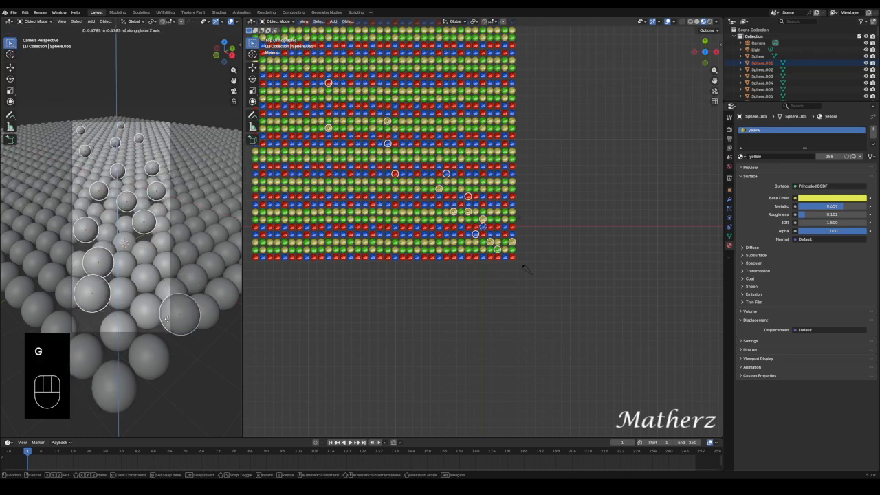
click(167, 318)
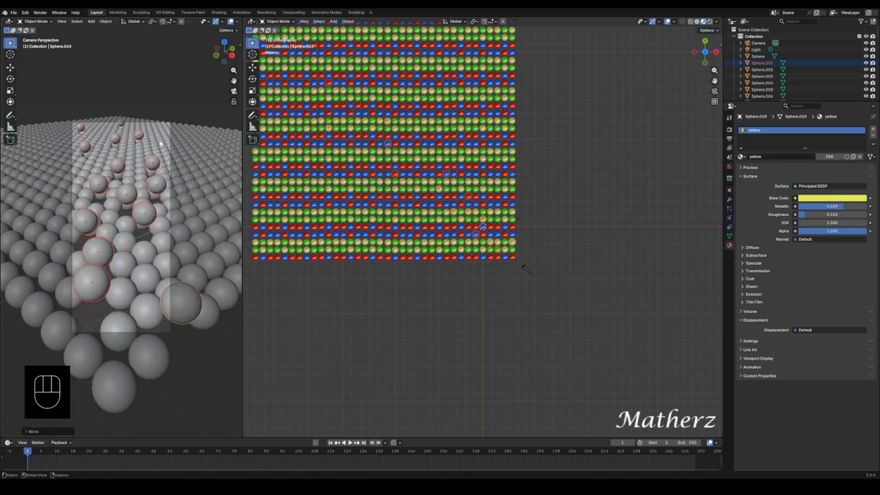
Step: Select a second scattering of neighbouring spheres within the camera frame and lower them more than 1 m along Z beneath the grid
key(shift)
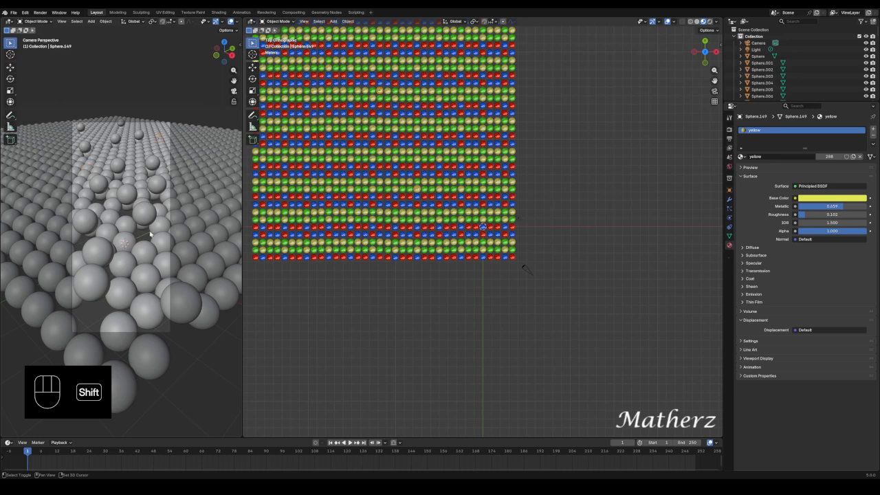
shift+click(163, 238)
shift+click(128, 297)
shift+click(145, 317)
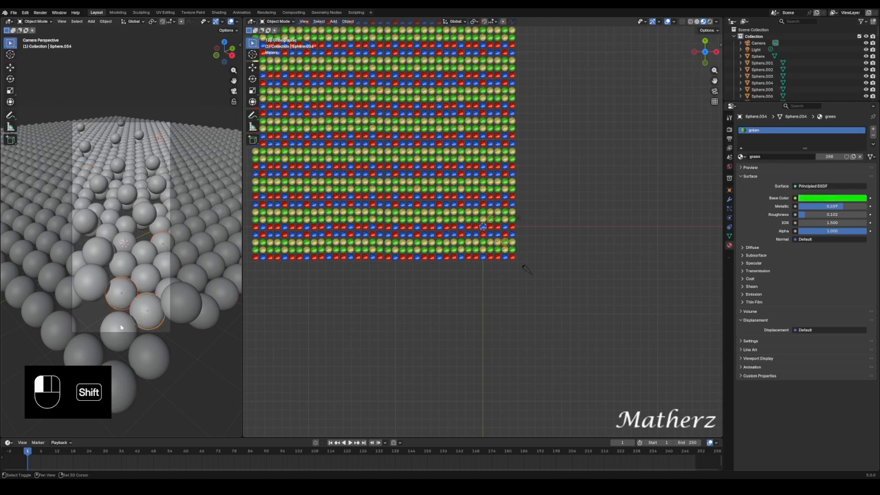
shift+click(81, 202)
shift+click(96, 148)
shift+click(144, 150)
shift+click(162, 144)
shift+click(95, 132)
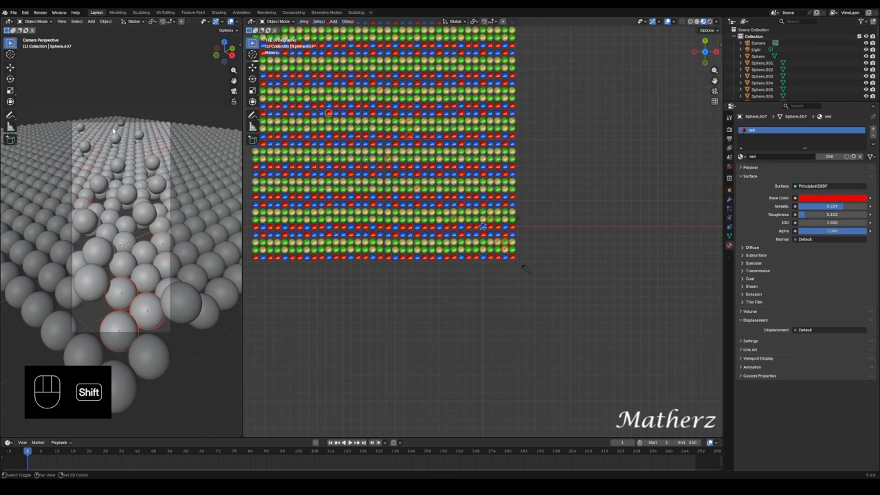
shift+click(96, 159)
shift+click(84, 169)
shift+click(83, 204)
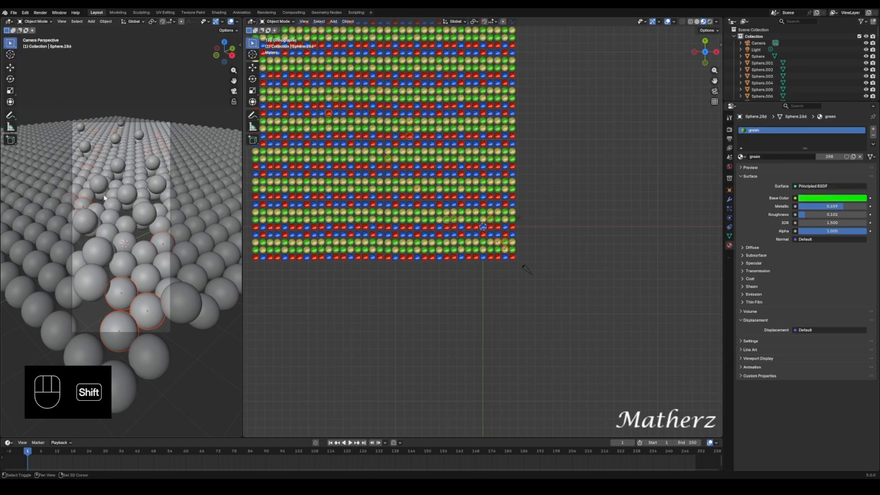
key(g)
key(z)
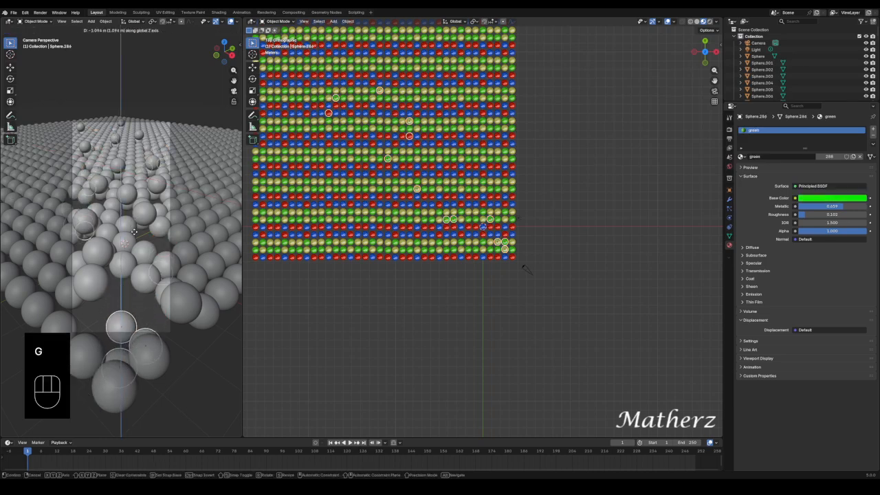
click(127, 251)
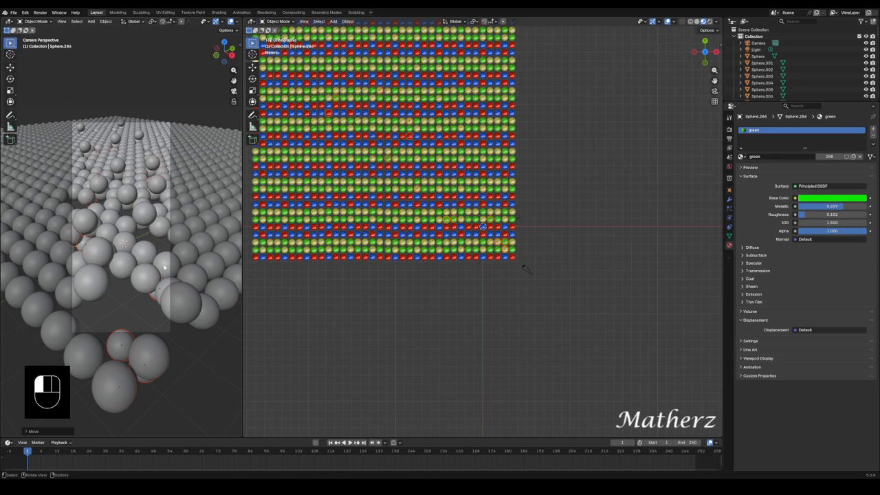
Step: Pick a third set of spheres, including the raised one in the near foreground, and sink them more than 1.6 m along Z
shift+click(104, 267)
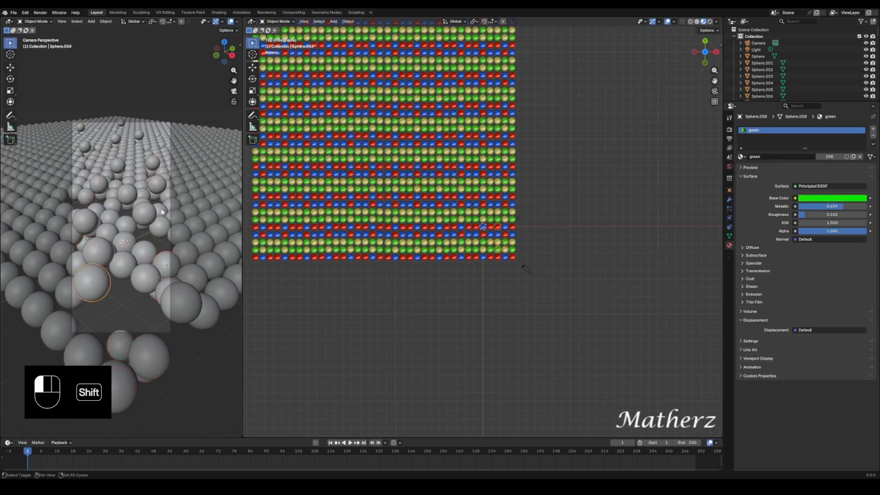
shift+click(126, 195)
shift+click(146, 160)
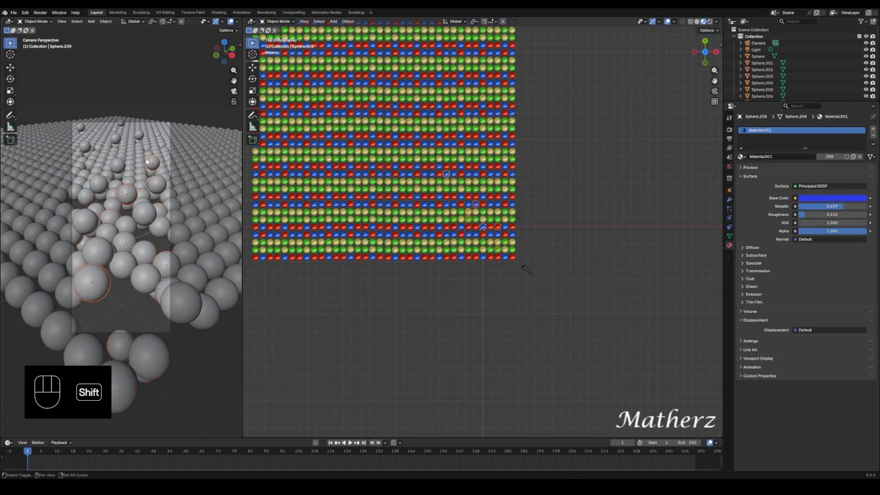
shift+click(166, 133)
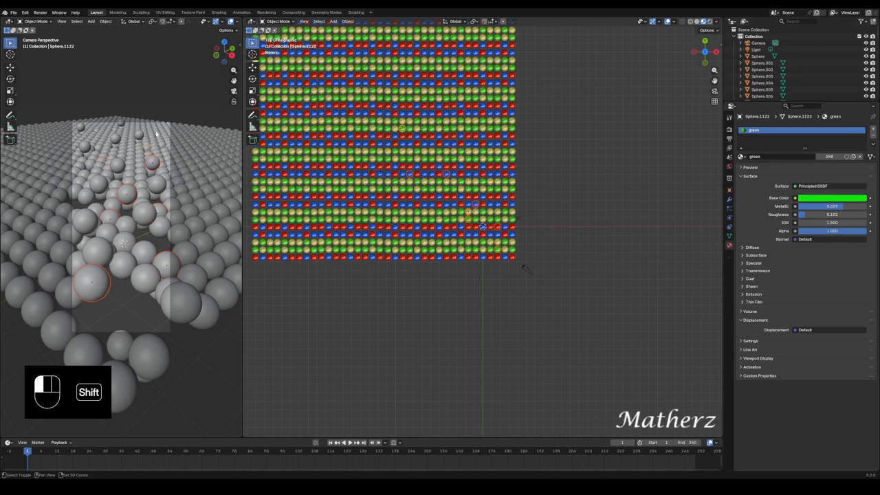
shift+click(154, 134)
shift+click(150, 132)
shift+click(144, 130)
shift+click(139, 129)
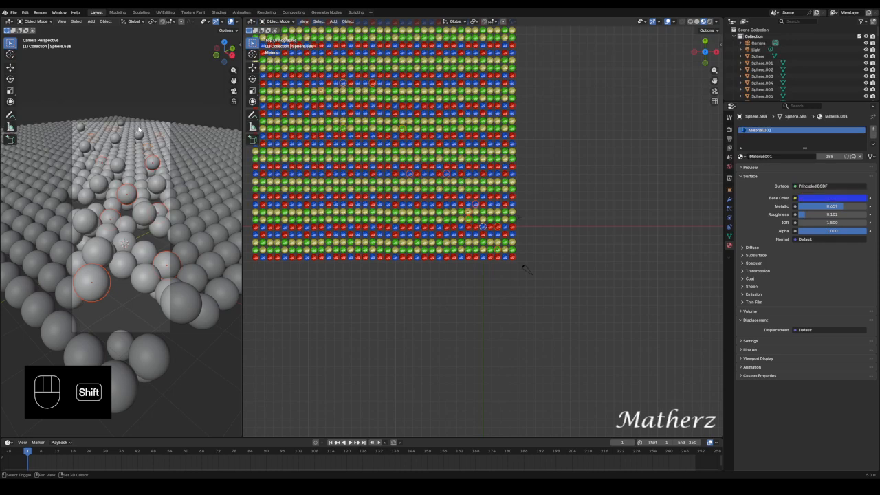
shift+click(125, 145)
shift+click(133, 168)
shift+click(133, 159)
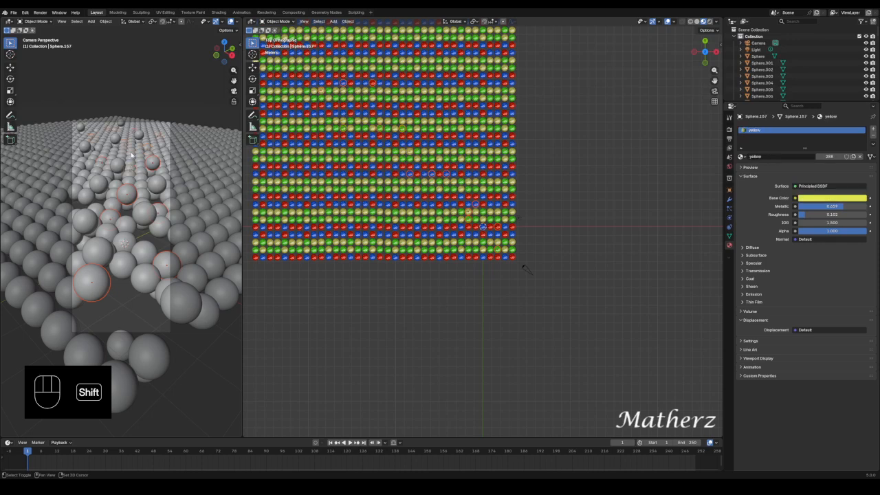
key(g)
key(z)
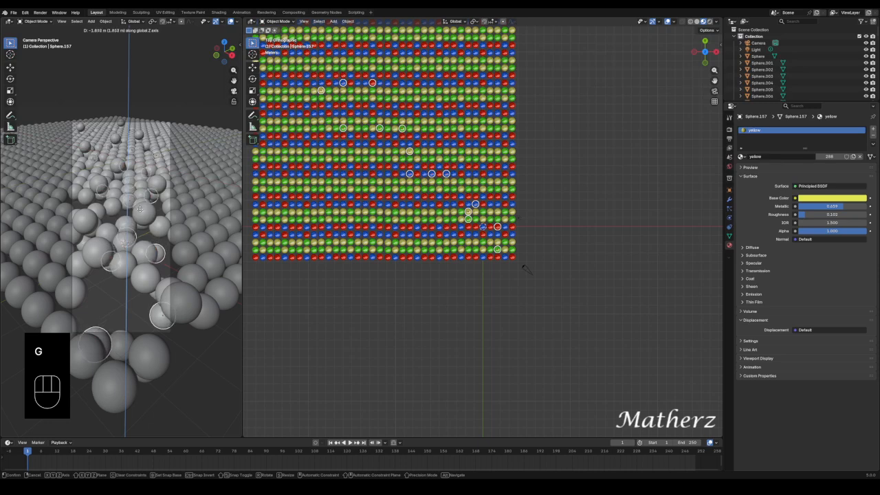
click(164, 257)
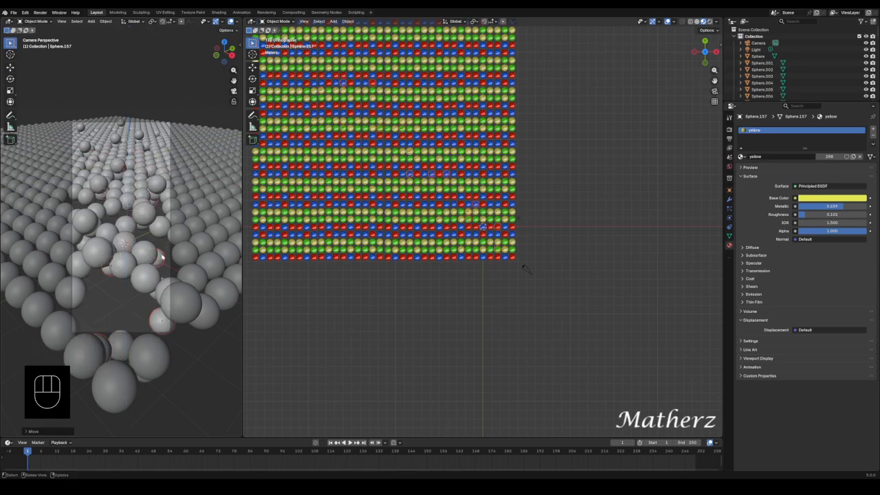
Step: Select another mix of spheres along the frame's edges and distant rows, leaving the camera out of the selection, and lower them along Z
click(158, 231)
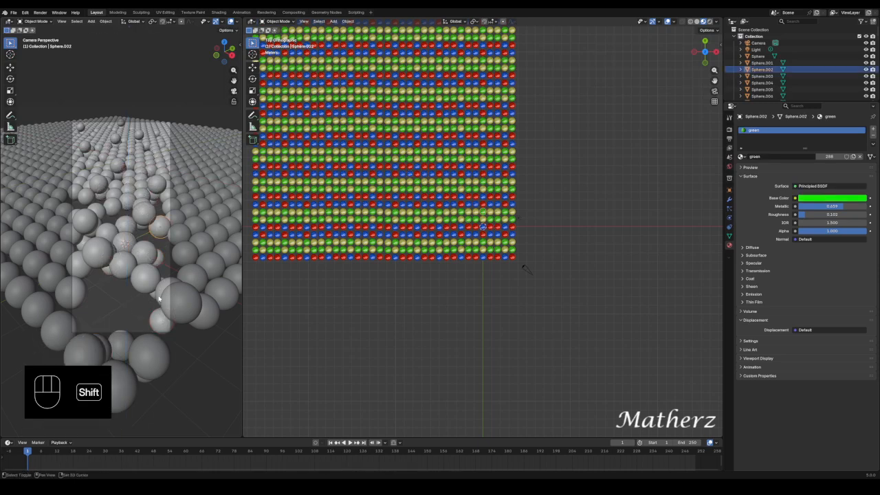
shift+click(85, 295)
shift+click(81, 293)
shift+click(96, 212)
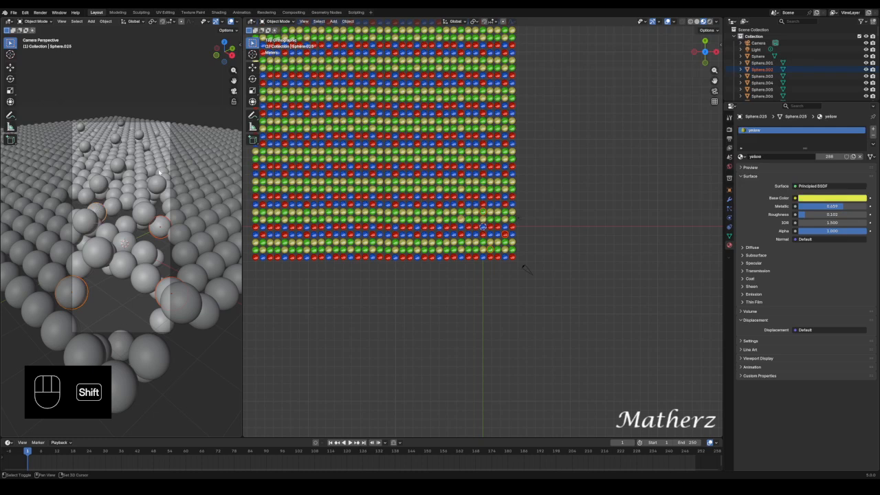
shift+click(167, 289)
shift+click(119, 166)
shift+click(75, 183)
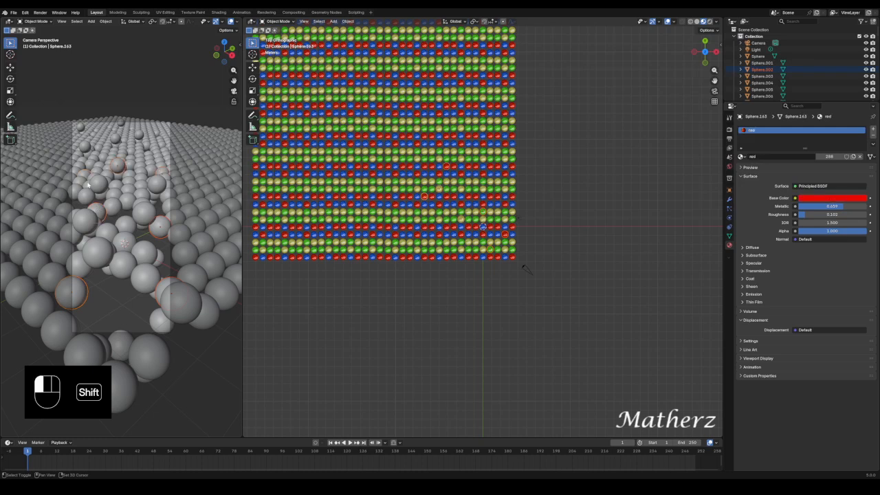
shift+click(103, 173)
shift+click(117, 166)
shift+click(129, 160)
shift+click(141, 154)
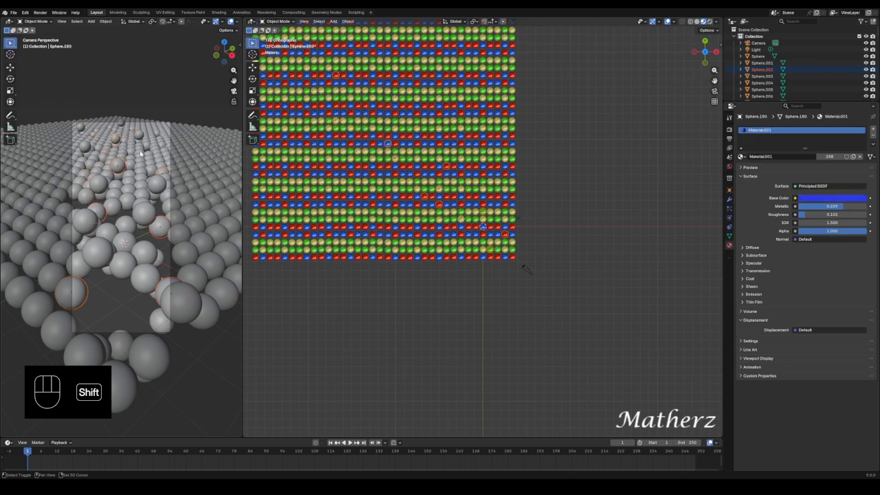
shift+click(160, 134)
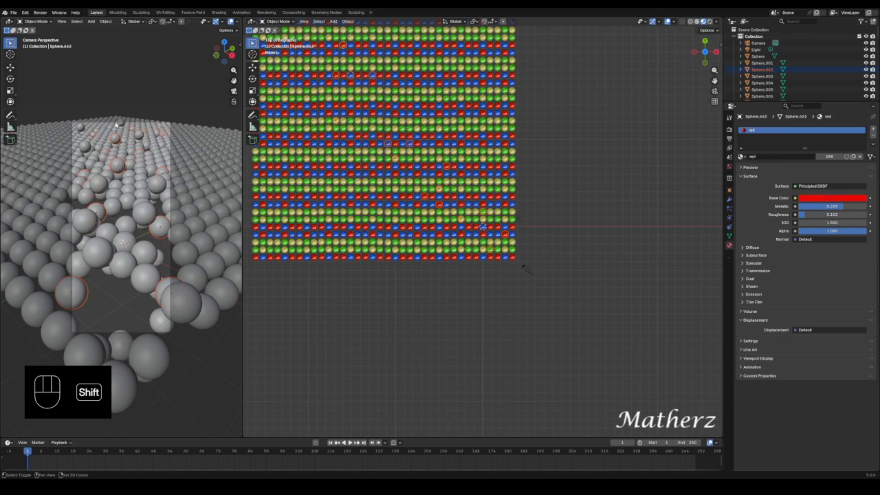
shift+click(165, 126)
shift+click(105, 128)
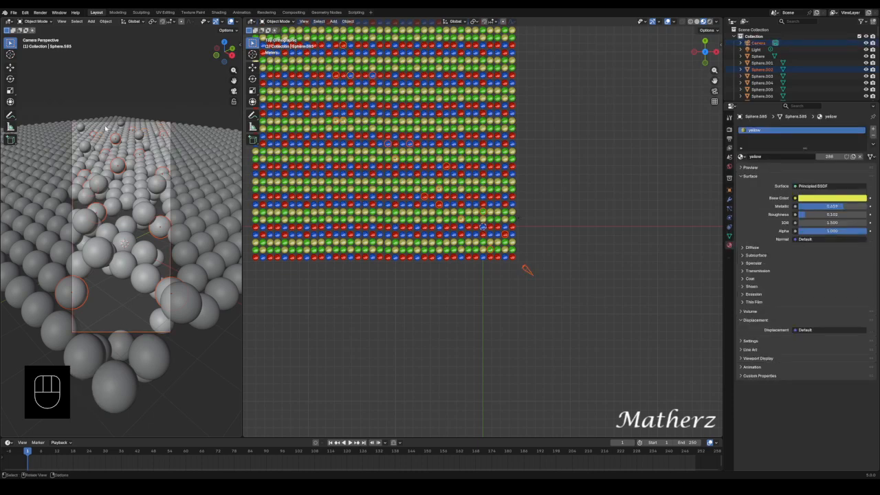
shift+click(149, 333)
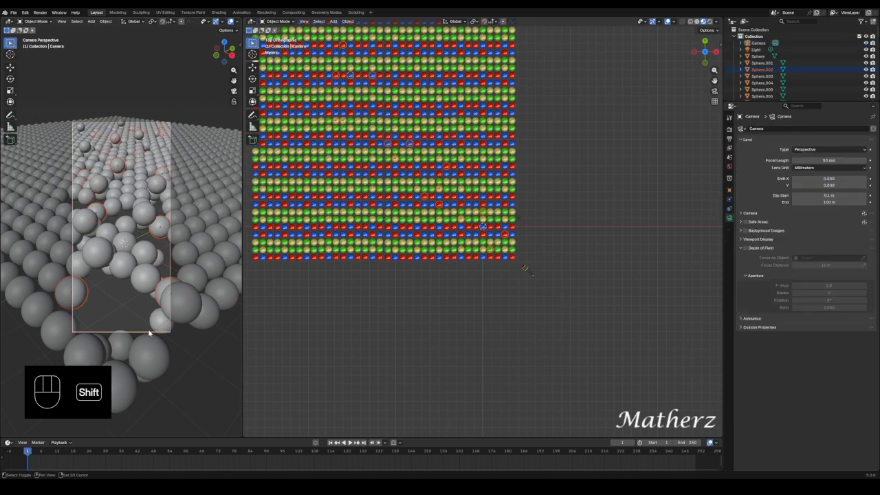
shift+click(149, 333)
key(g)
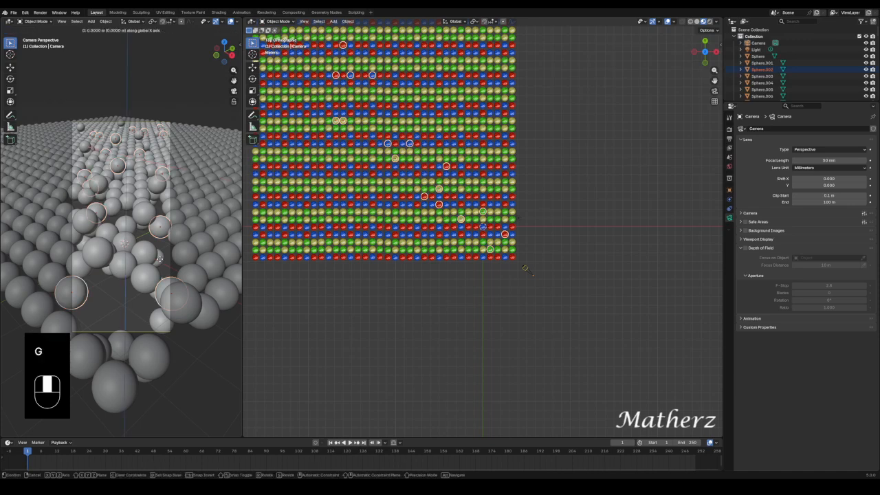
click(172, 301)
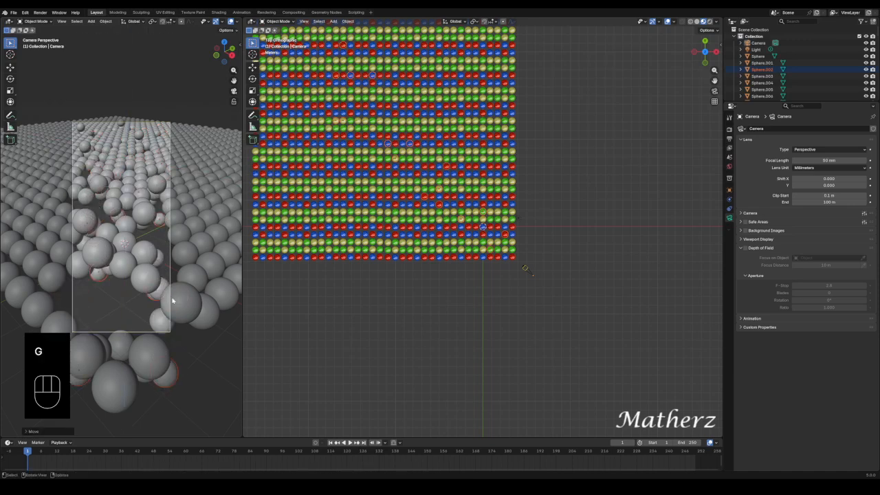
Step: Select five clustered spheres near the middle of the camera frame and lower them about 1.38 m along Z
click(145, 215)
shift+click(103, 253)
shift+click(121, 222)
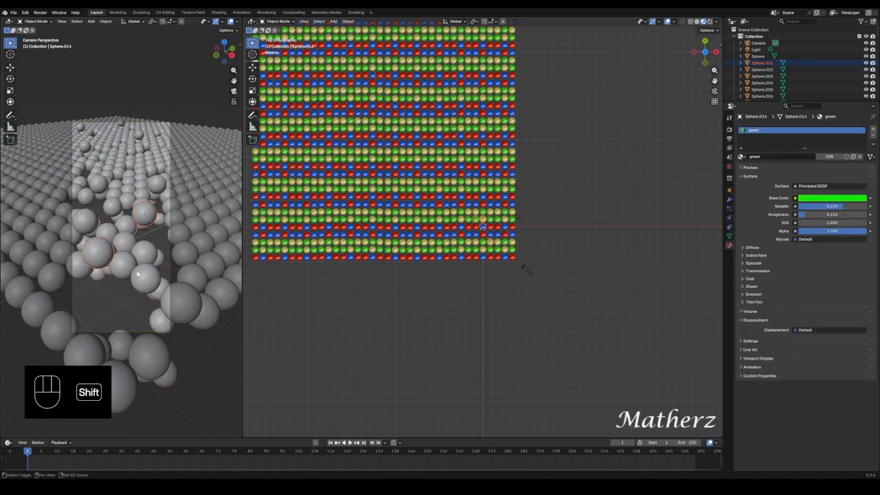
shift+click(123, 263)
shift+click(144, 278)
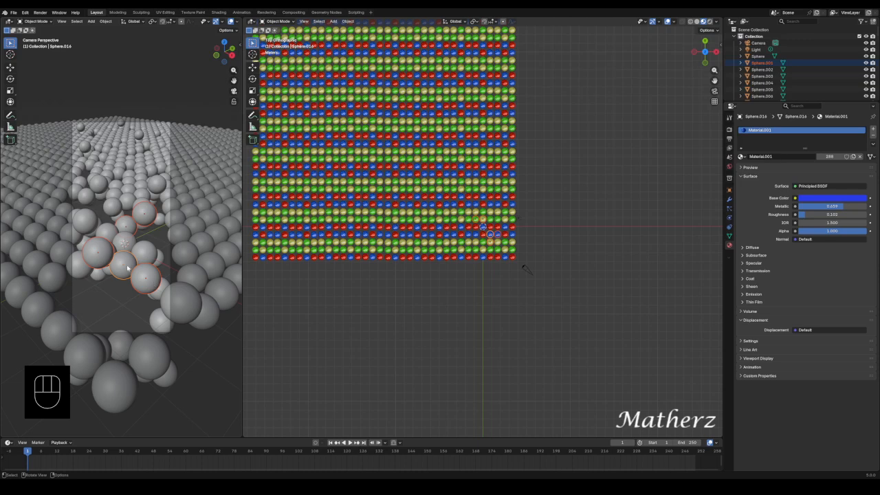
key(g)
key(z)
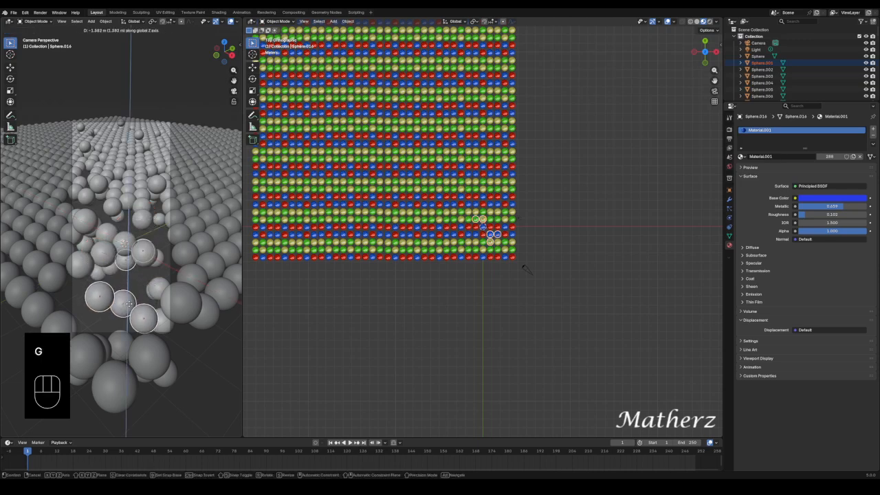
click(128, 303)
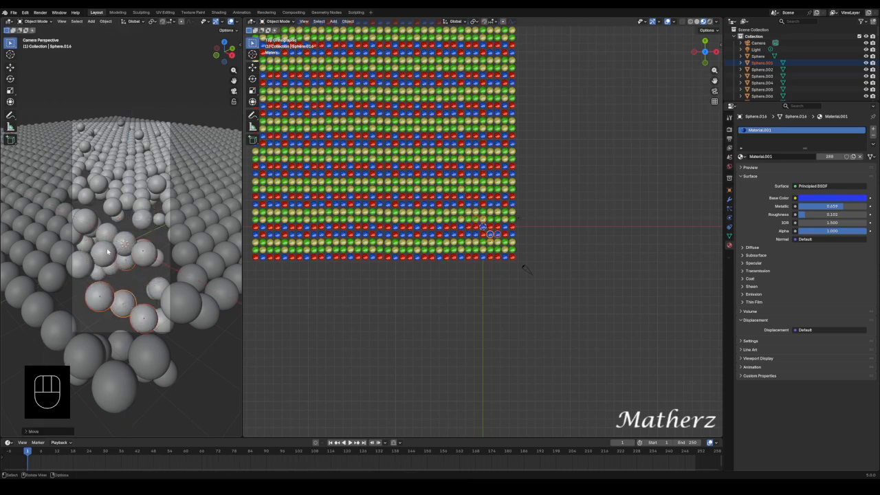
Step: Select a scattering of spheres across the middle and distant rows inside the camera frame and lower them along Z
click(126, 180)
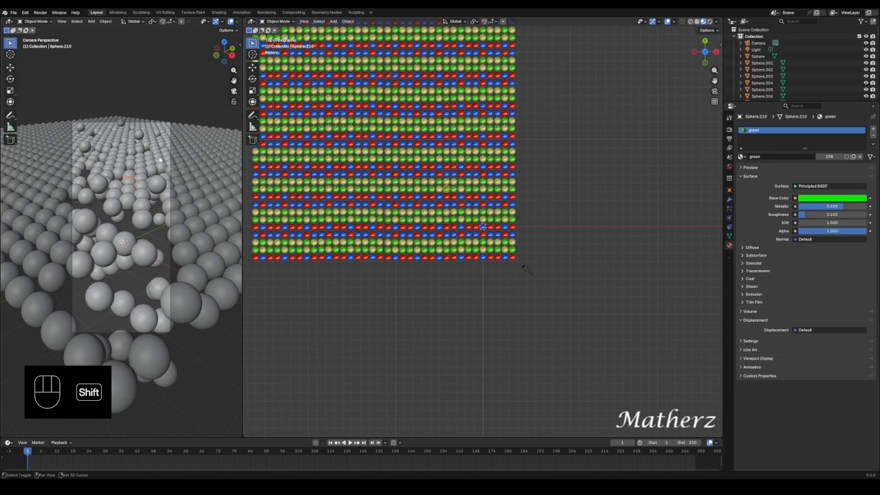
shift+click(157, 161)
shift+click(118, 158)
shift+click(141, 128)
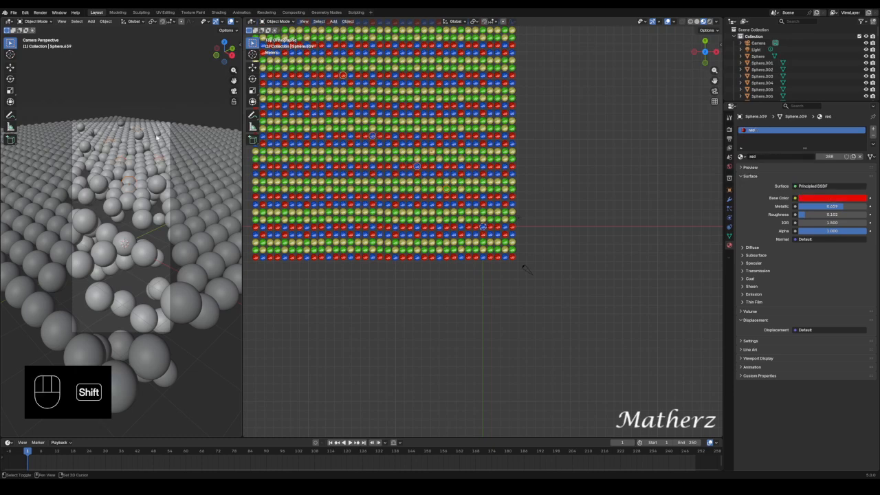
shift+click(124, 131)
shift+click(152, 132)
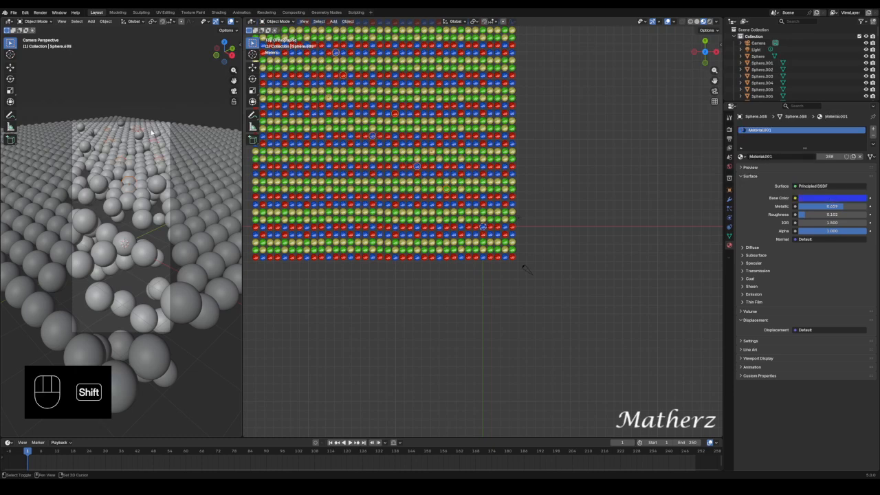
shift+click(109, 172)
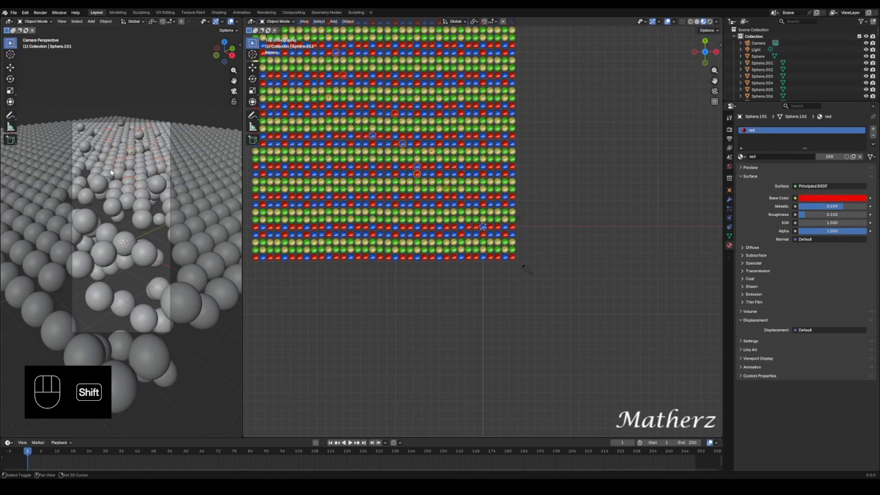
shift+click(86, 165)
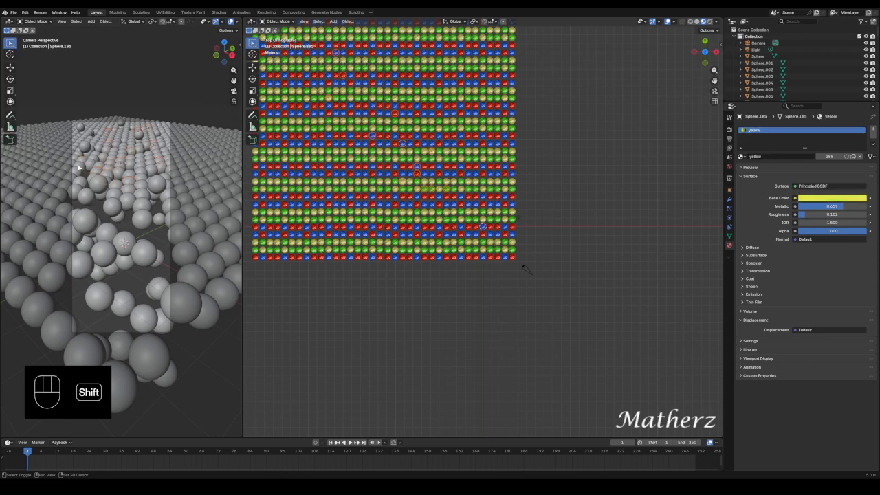
shift+click(79, 171)
key(g)
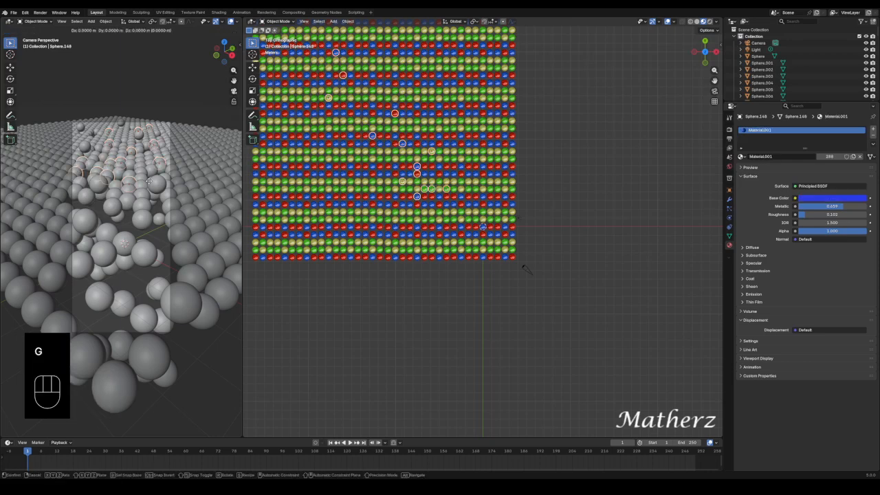
key(z)
click(144, 215)
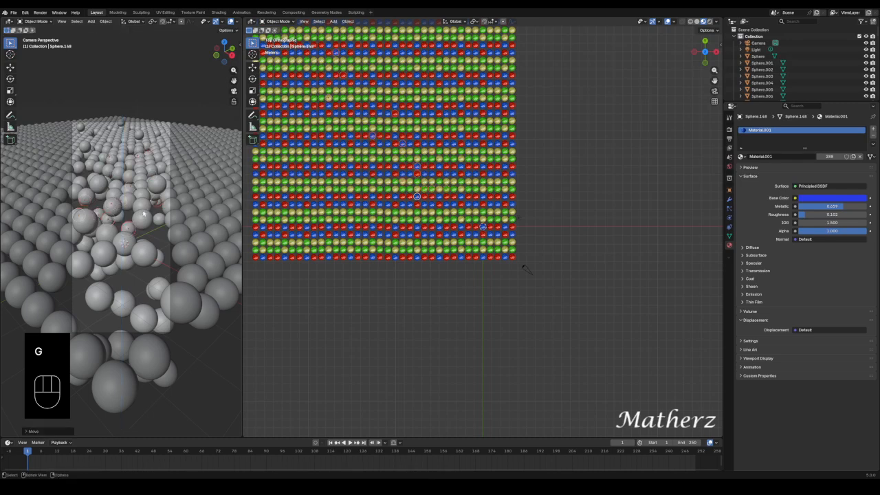
Step: Select another six spheres spread through the distant part of the camera frame and lower them about 4 m along Z
shift+click(98, 173)
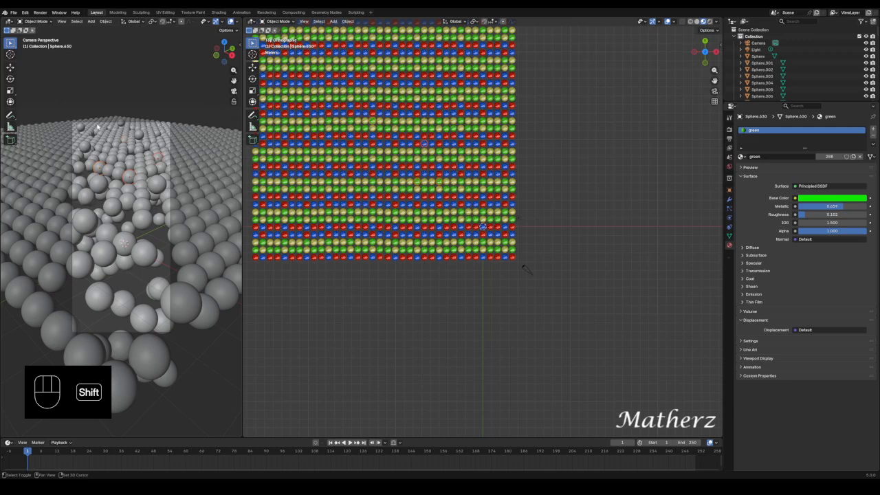
shift+click(109, 128)
shift+click(164, 131)
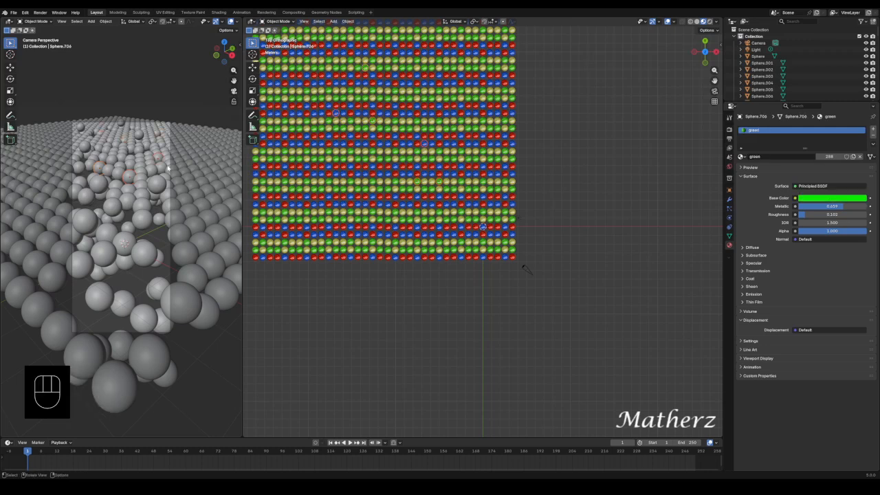
key(g)
middle_drag(165, 161, 167, 187)
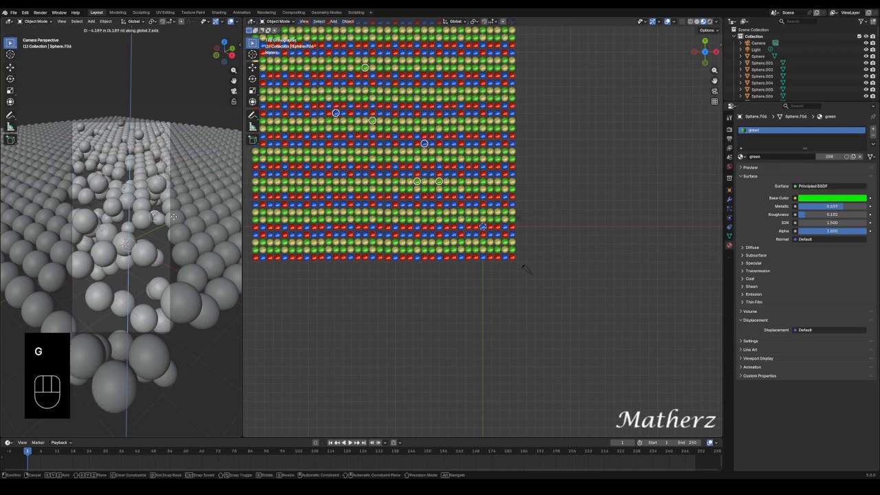
click(172, 211)
Step: Add more distant and edge spheres to the current selection and lower the whole set about 5.4 m along Z
shift+click(171, 160)
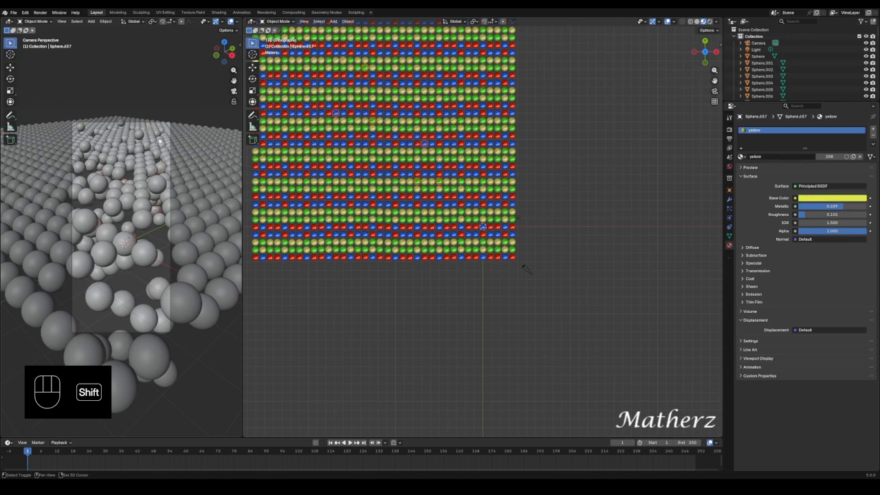
shift+click(173, 163)
shift+click(123, 140)
shift+click(97, 137)
shift+click(84, 136)
shift+click(80, 140)
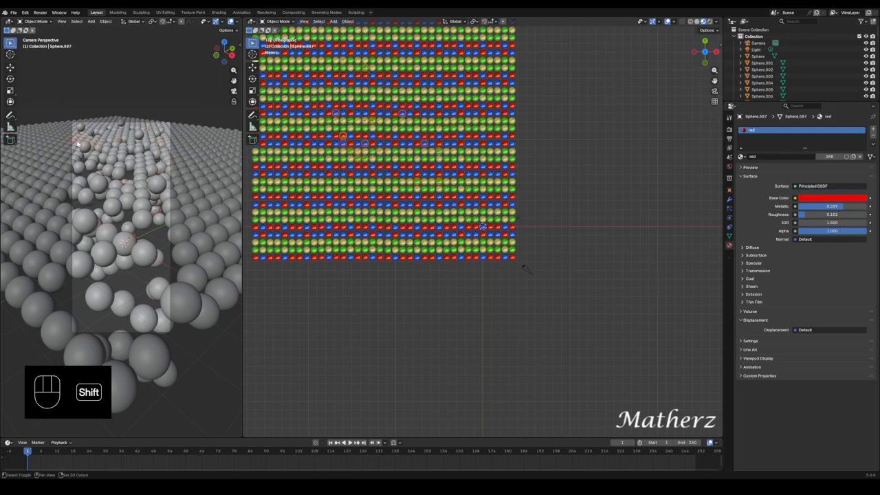
shift+click(93, 128)
shift+click(137, 142)
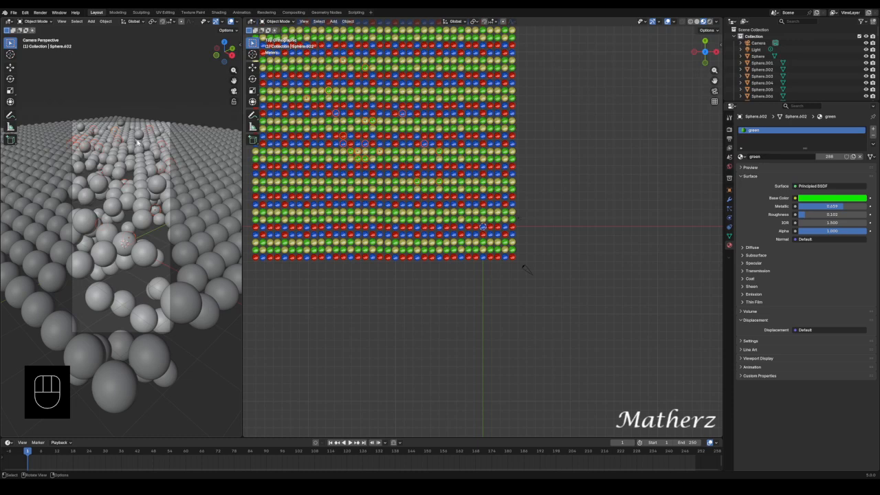
key(g)
key(z)
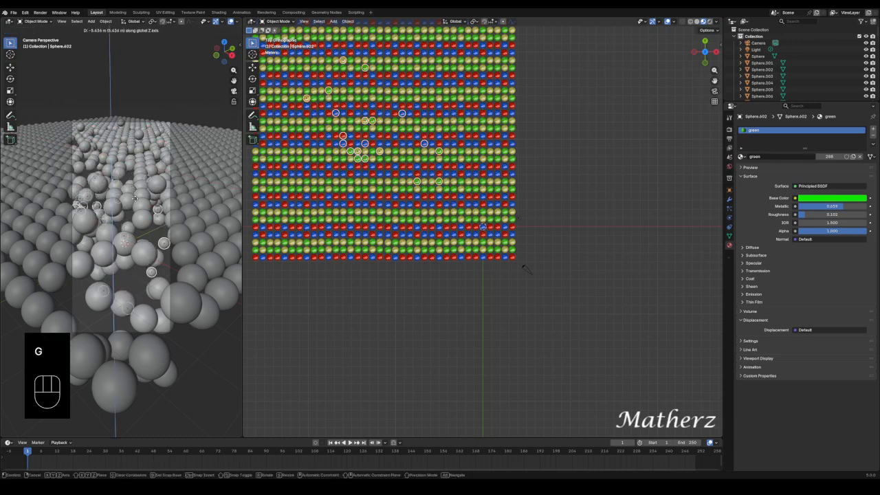
click(136, 198)
Step: Raise the nearest red foreground sphere about 1.1 m along Z, and the green one behind it by the frame's left edge about 2.6 m
click(126, 388)
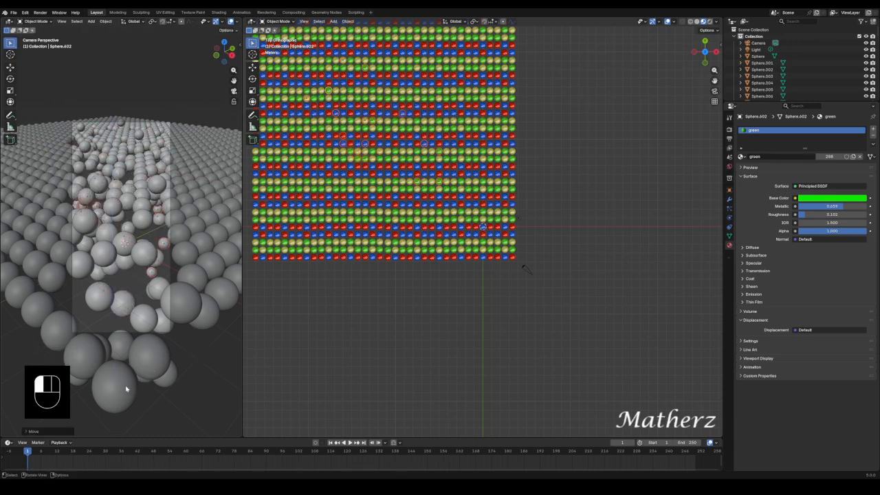
key(g)
key(z)
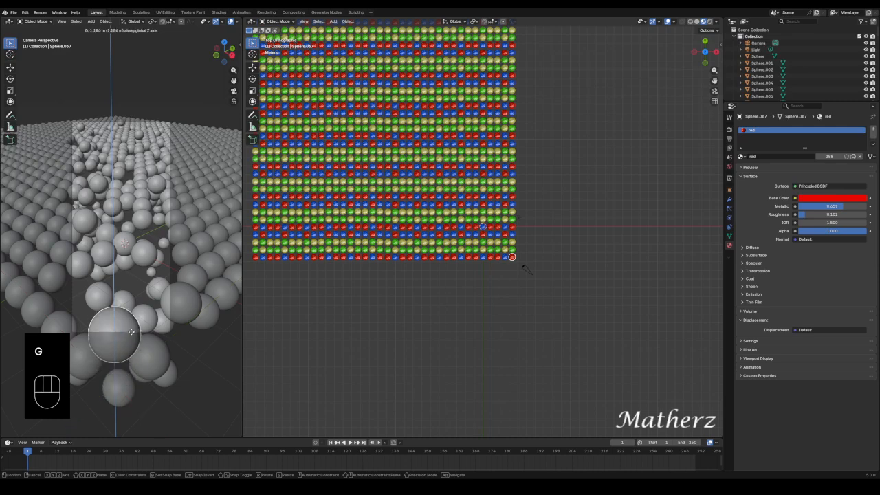
click(130, 336)
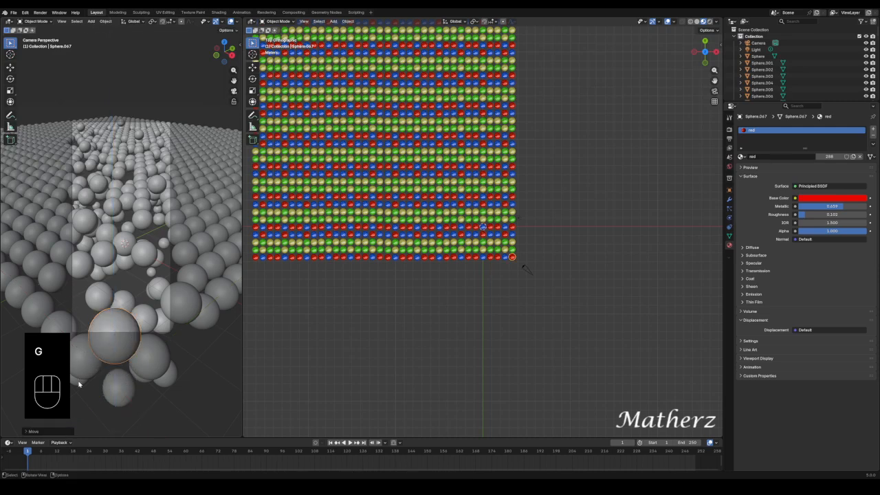
click(76, 383)
key(g)
key(z)
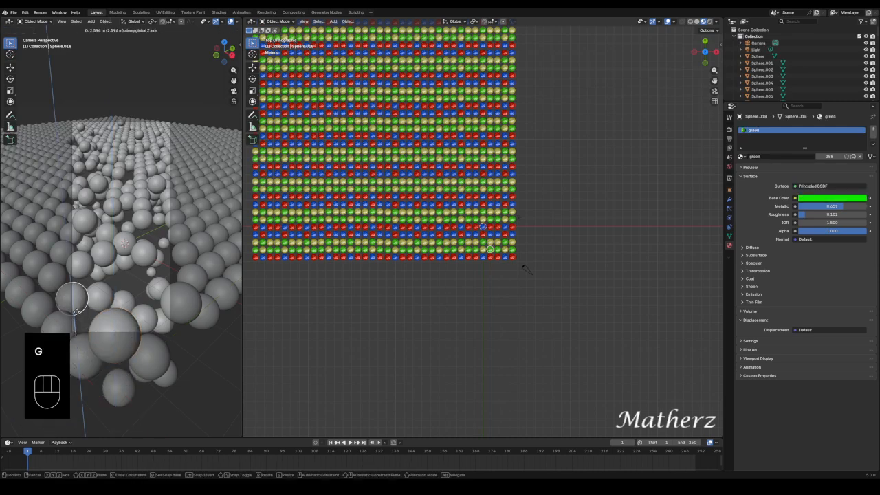
click(75, 311)
Step: Raise the half-hidden green sphere in the right foreground along Z, and the blue sphere behind the nearest one by about 0.8 m
click(148, 391)
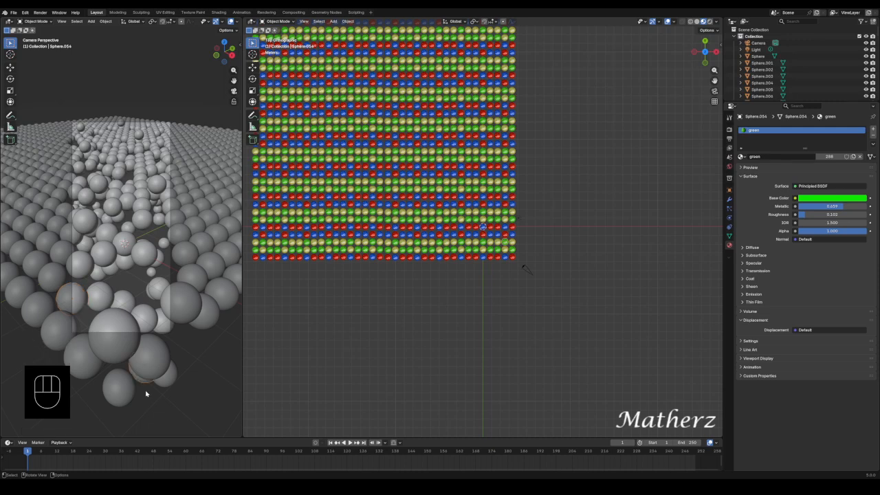
key(g)
key(z)
click(138, 330)
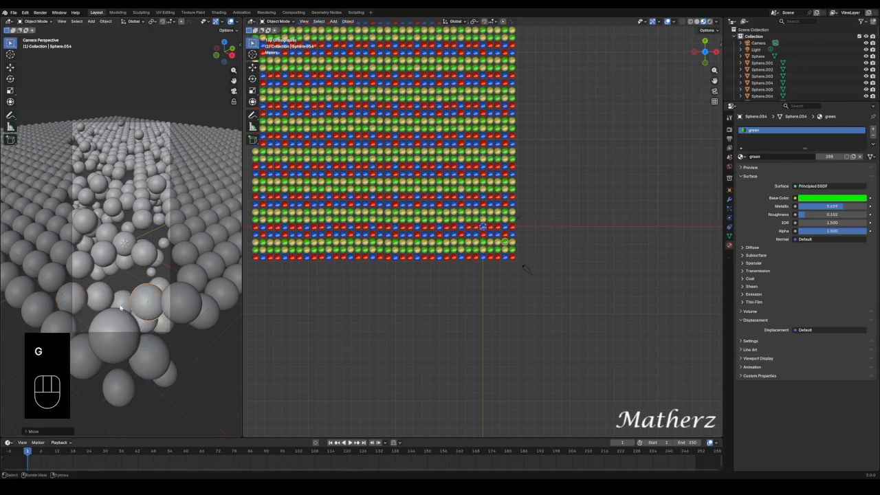
click(120, 307)
key(g)
key(z)
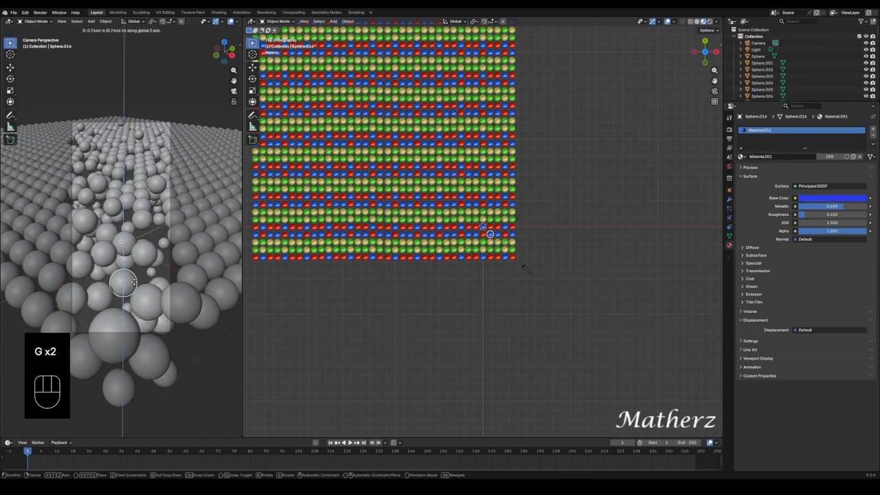
click(135, 282)
Step: Raise the low red sphere inside the frame's right edge along Z, and the yellow sphere below the nearest one by about 2.2 m
click(164, 316)
key(g)
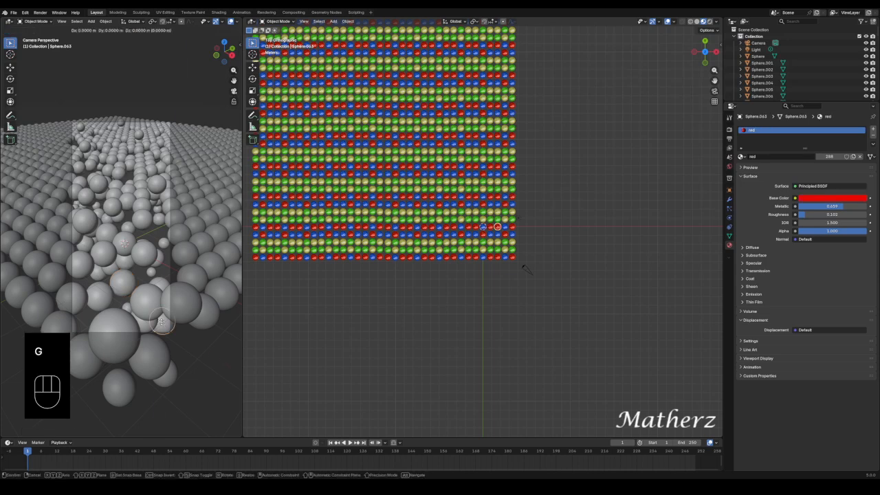
middle_click(163, 297)
click(165, 289)
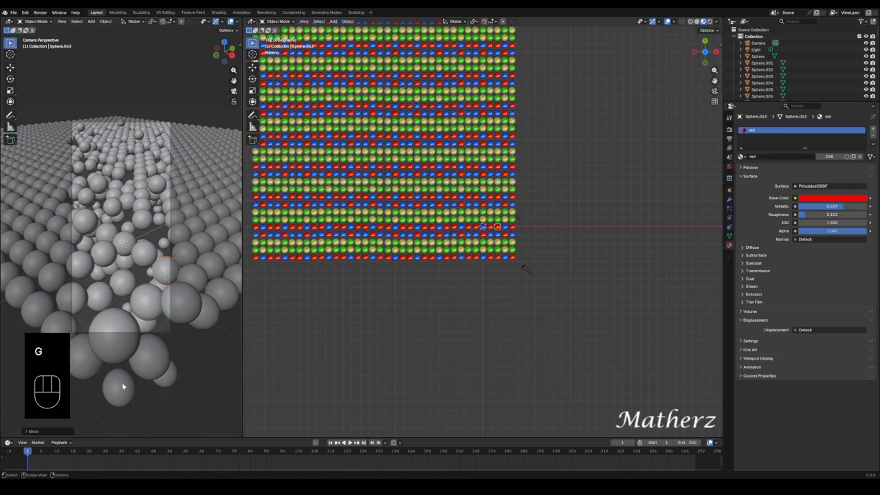
click(123, 386)
key(g)
middle_click(124, 365)
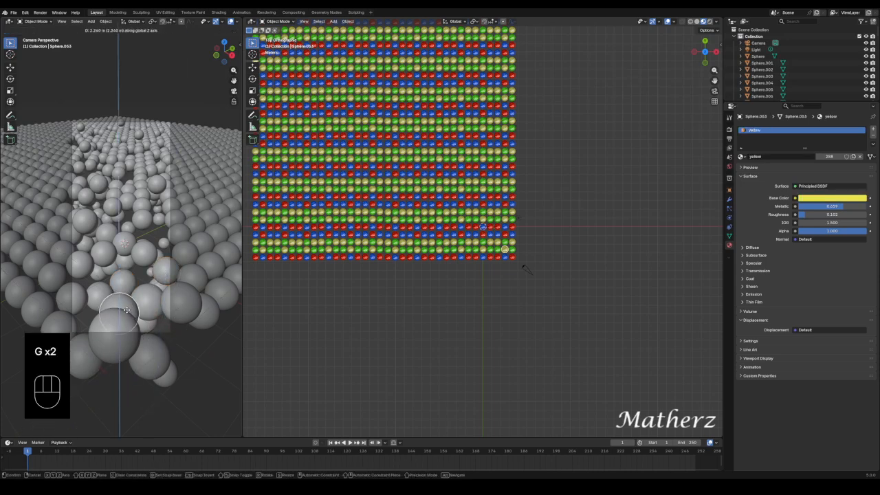
click(127, 311)
Step: Raise the low red sphere at the right foreground about 4 m along Z, and the red one at the left foreground about 1.2 m
click(174, 382)
key(g)
middle_click(173, 374)
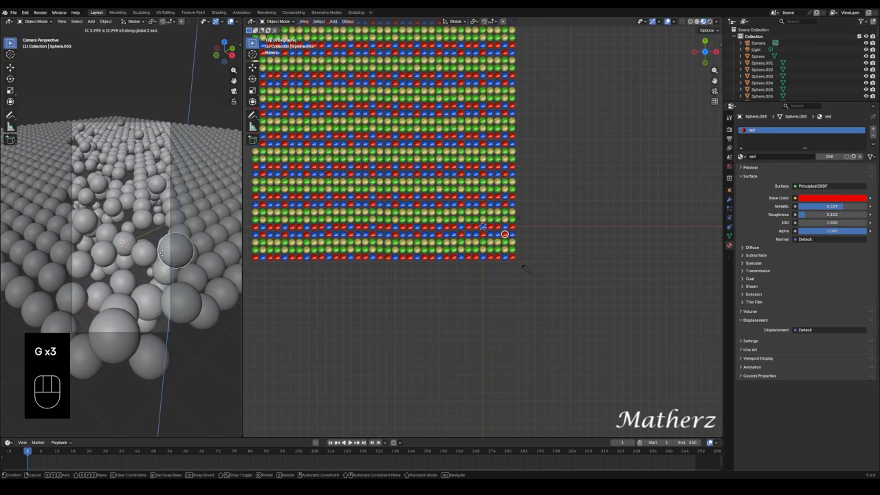
click(142, 279)
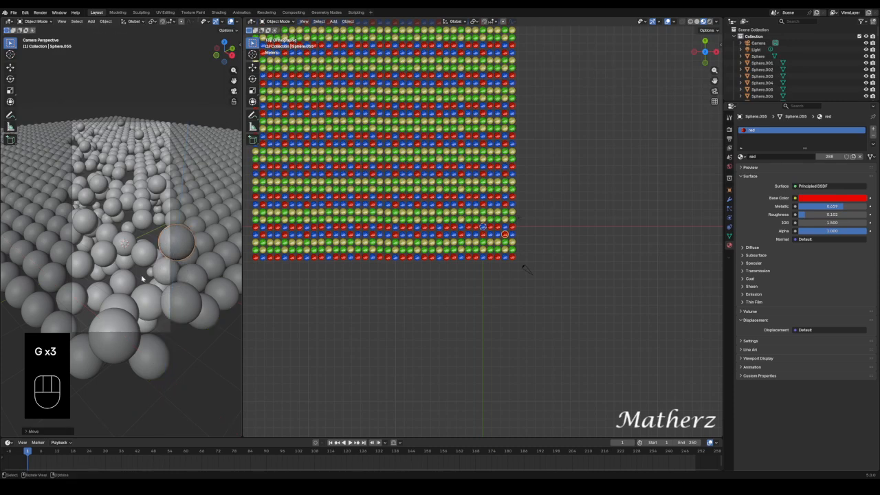
click(72, 313)
key(g)
middle_click(75, 296)
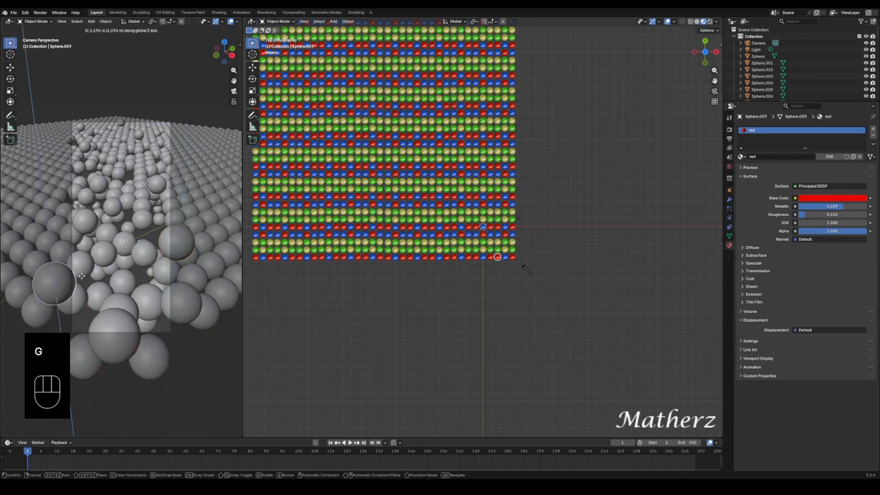
click(80, 278)
Step: Raise the blue sphere beside the nearest one about 0.5 m along Z, and nudge the green sphere on the frame's left edge upward
click(89, 361)
key(g)
middle_click(90, 351)
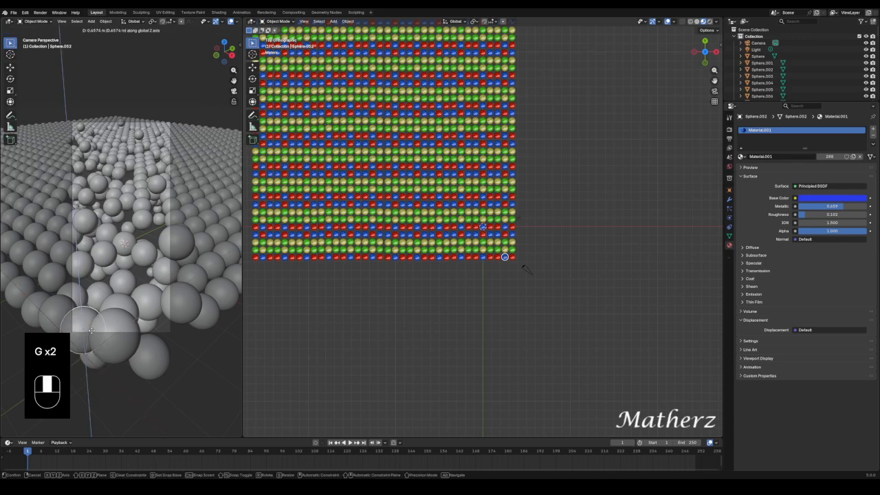
click(84, 313)
click(82, 296)
key(g)
middle_click(82, 294)
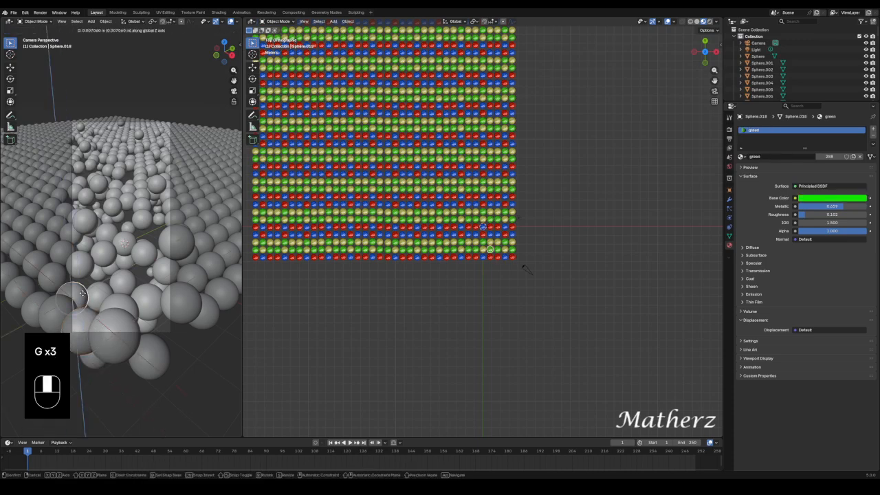
click(84, 292)
Step: Adjust the height of the small green sphere left of the frame's centre along Z, and lower the red sphere beside the central one
click(105, 275)
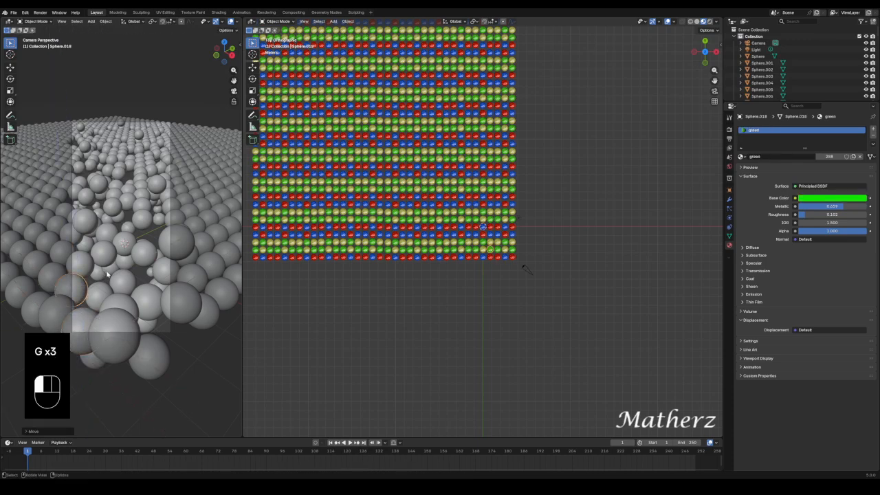
key(g)
middle_click(110, 275)
click(130, 274)
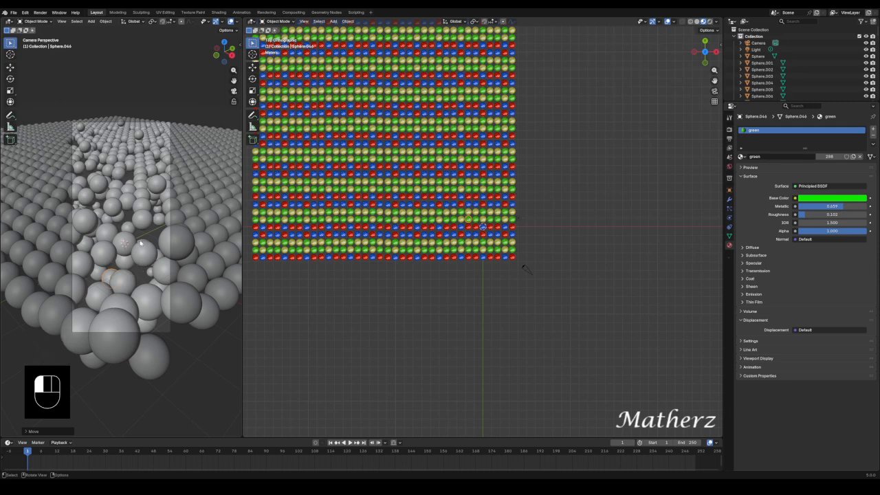
click(141, 243)
key(g)
middle_click(145, 273)
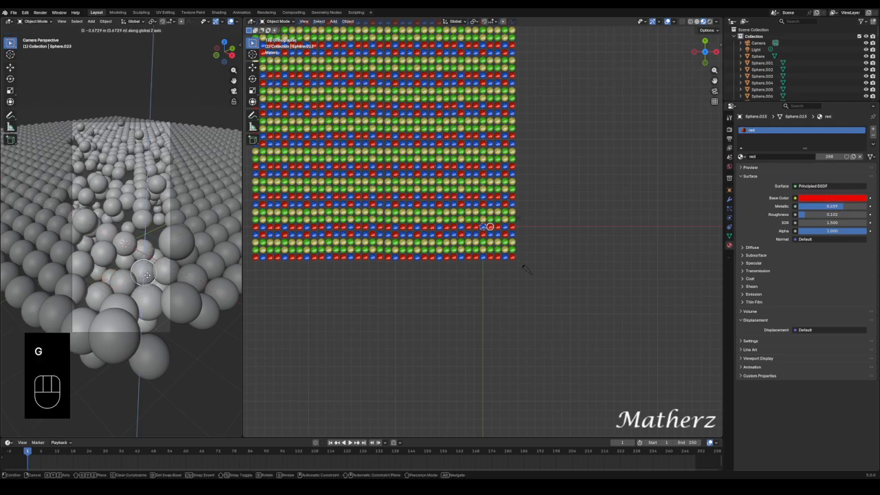
click(147, 276)
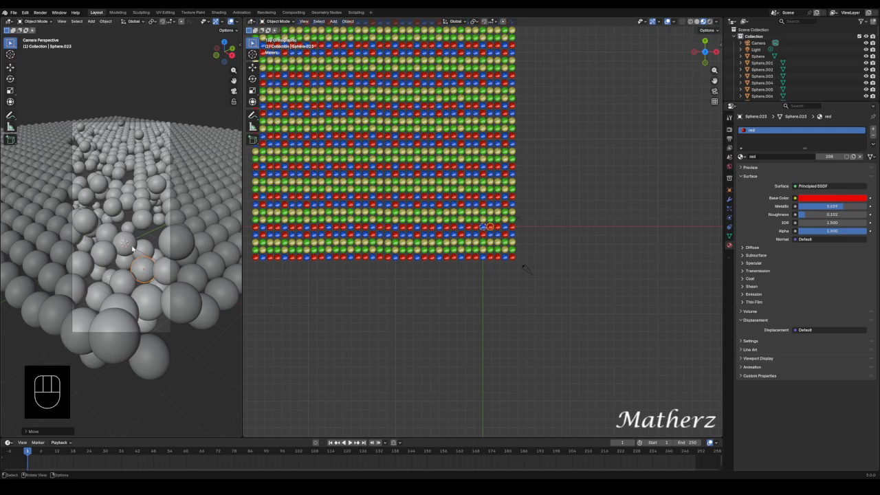
Step: Select the central blue sphere, and switch the selection to the camera
click(140, 276)
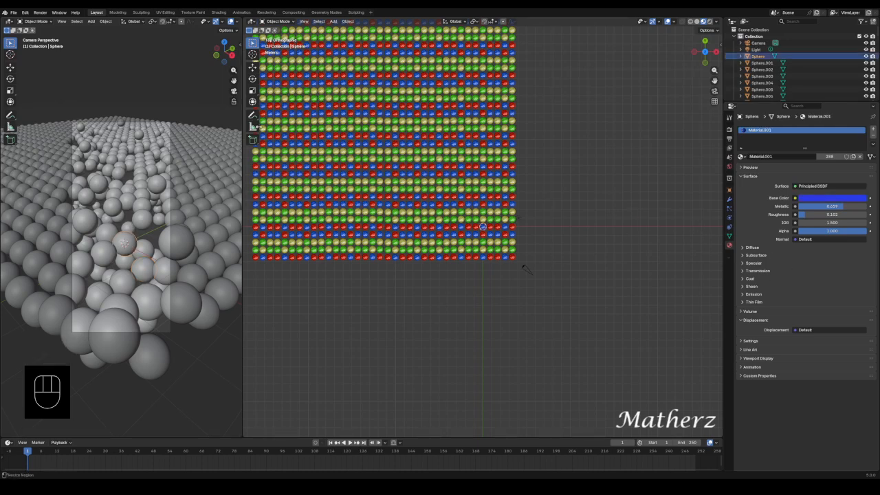
click(165, 124)
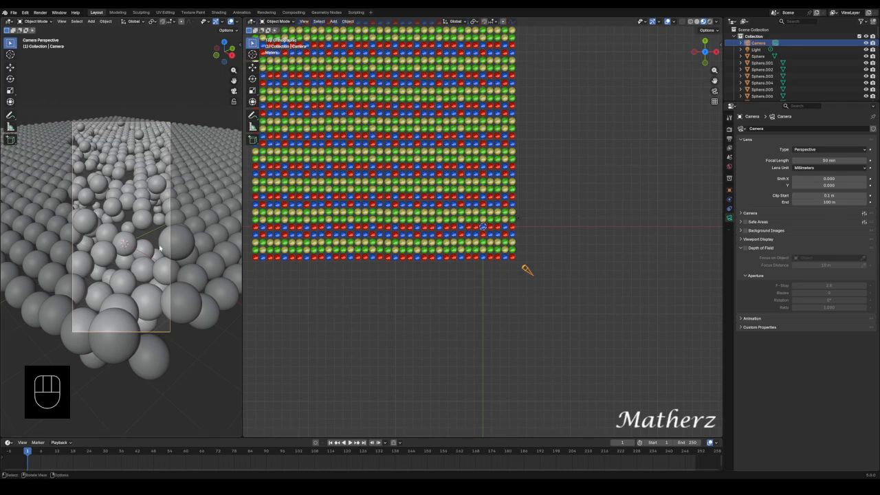
Step: Enable the camera's depth of field and pick the central blue sphere as its focus object
scroll(159, 249, up, 2)
scroll(160, 249, down, 2)
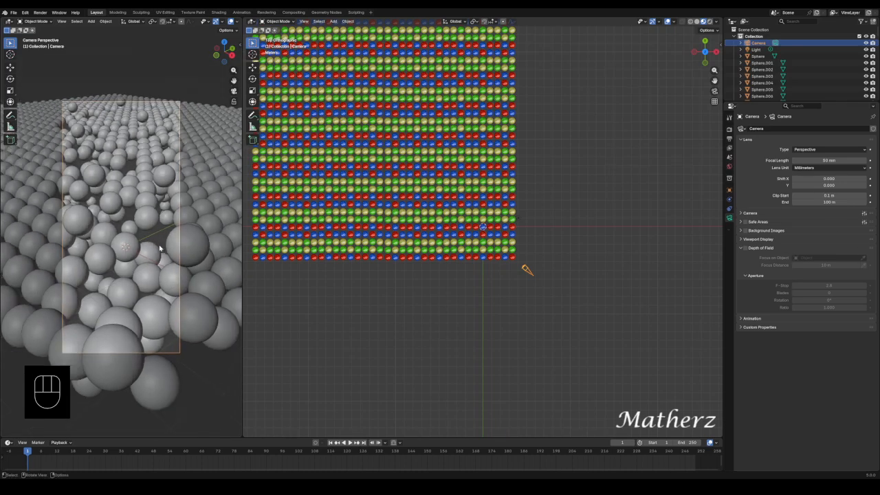
click(746, 248)
click(864, 258)
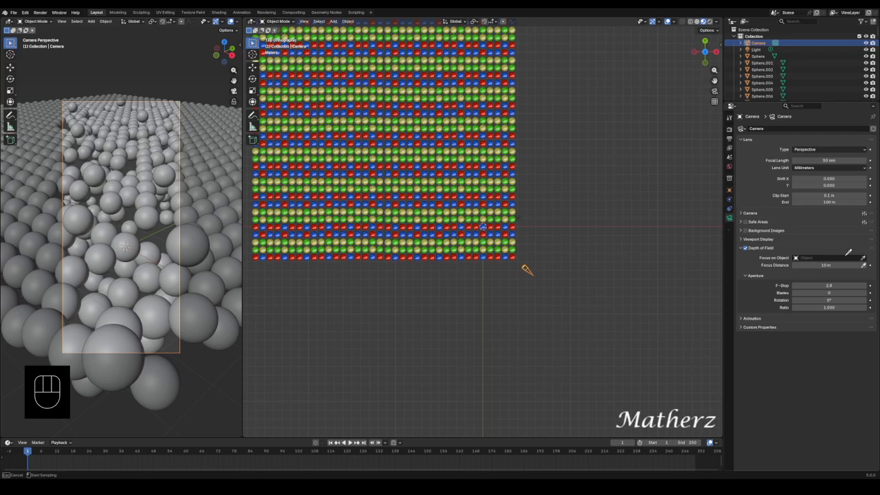
click(131, 256)
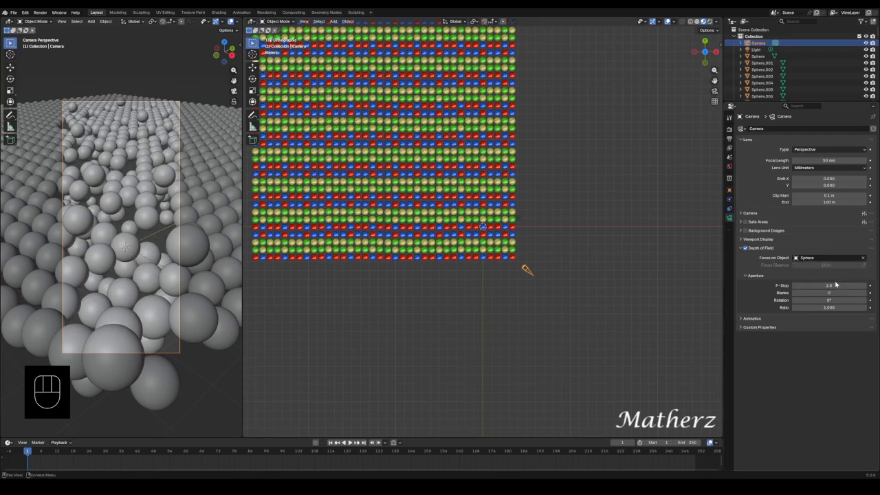
Step: Set the camera's aperture F-stop to 0.1 and show the camera view in Material Preview shading
mouse_move(829, 285)
mouse_down()
mouse_move(811, 286)
mouse_move(822, 285)
mouse_up()
click(730, 129)
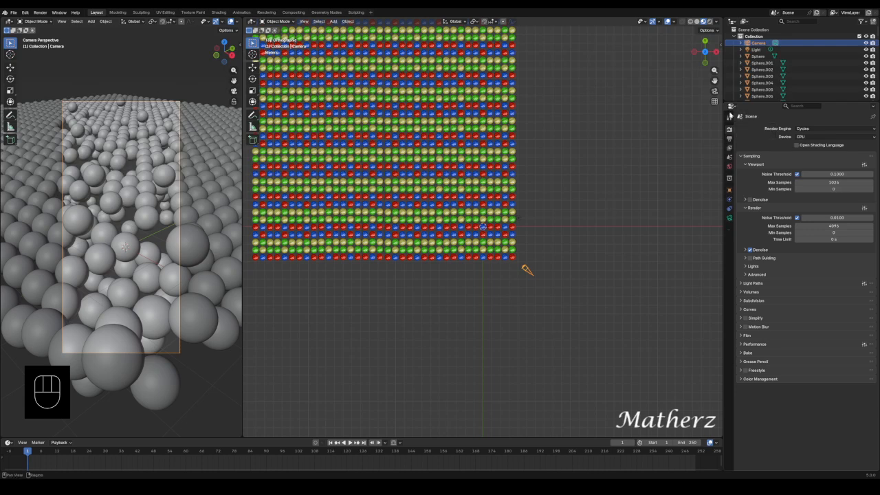
click(730, 217)
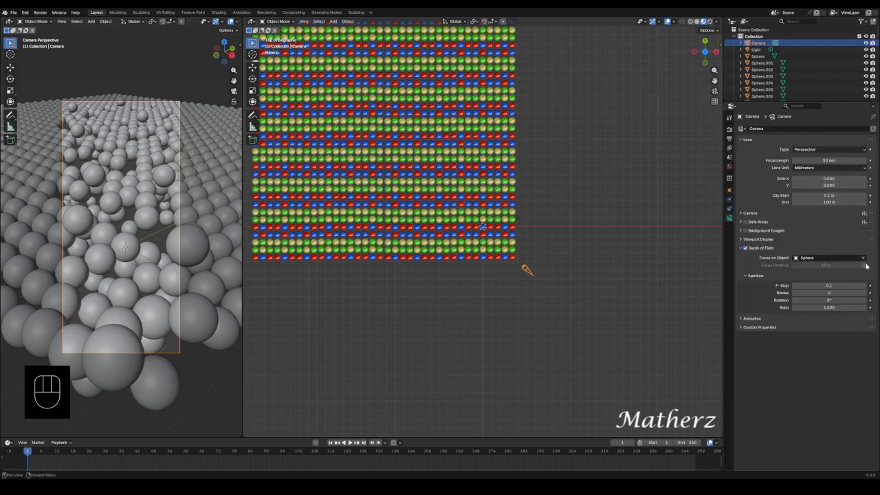
drag(845, 284, 845, 284)
scroll(202, 22, down, 2)
scroll(202, 22, down, 1)
click(222, 22)
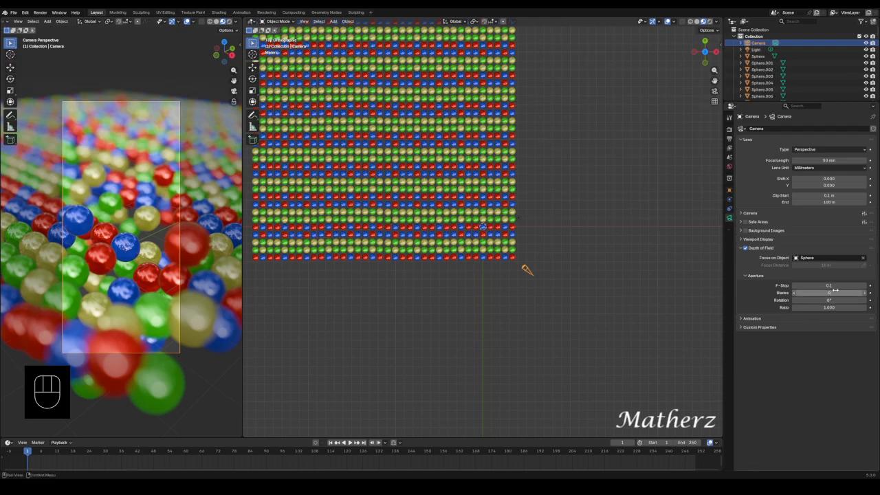
Step: Set the camera's aperture F-stop to 0.2 and switch the camera view to Rendered shading
drag(829, 285, 829, 286)
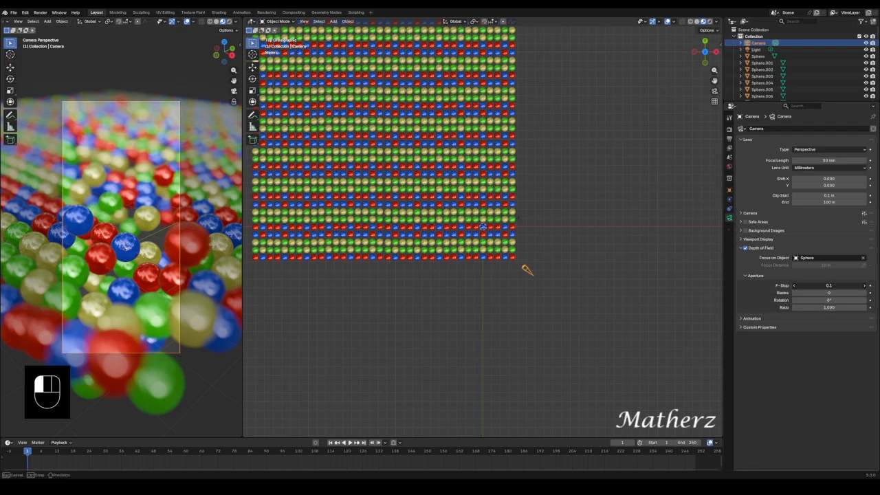
drag(829, 286, 850, 285)
drag(828, 285, 834, 285)
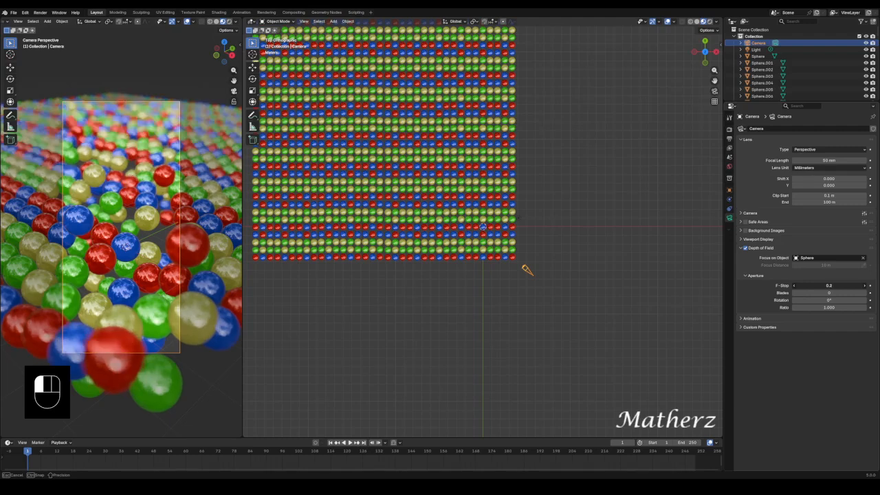
drag(834, 286, 833, 286)
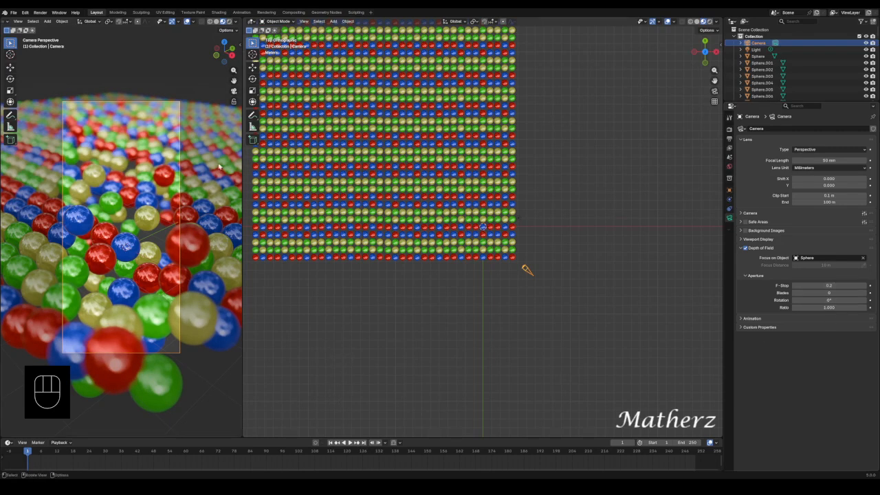
click(229, 21)
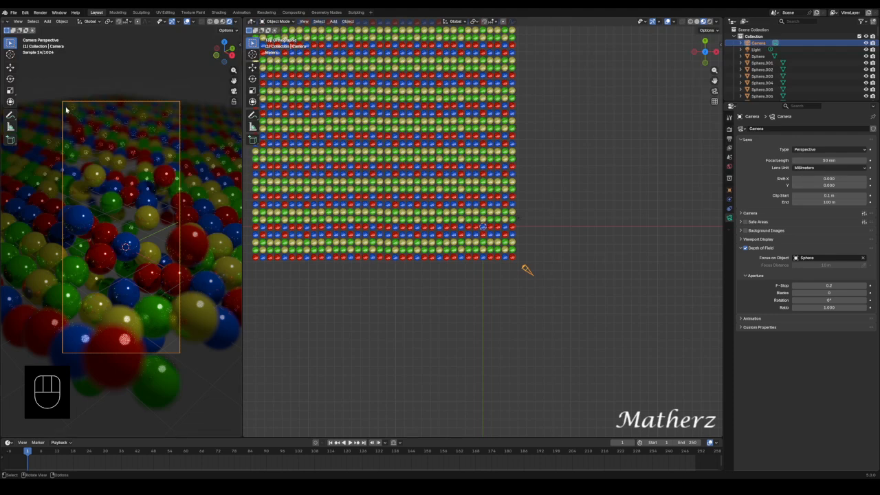
Step: Box-select all the spheres inside the camera frame and return the camera view to Material Preview shading
drag(64, 108, 175, 348)
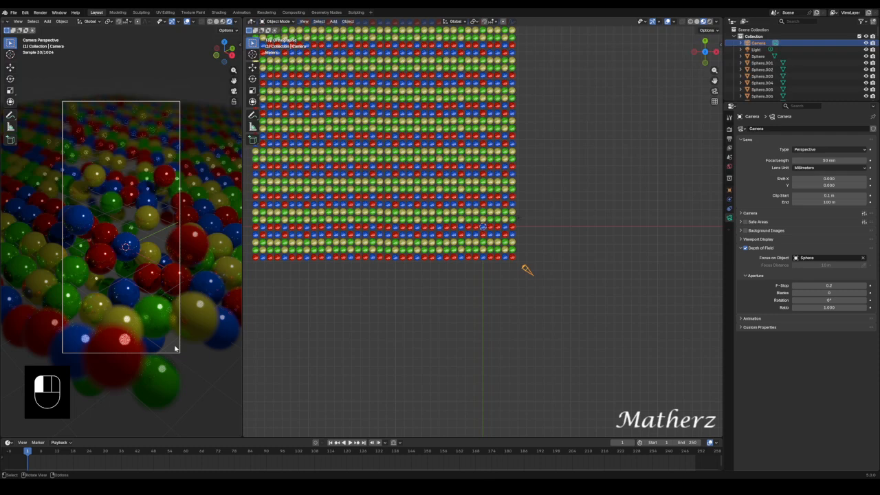
click(190, 224)
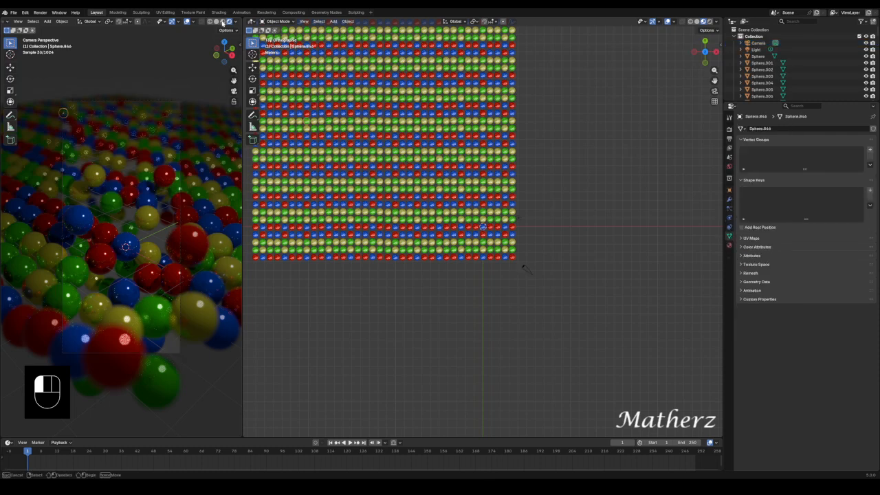
click(222, 23)
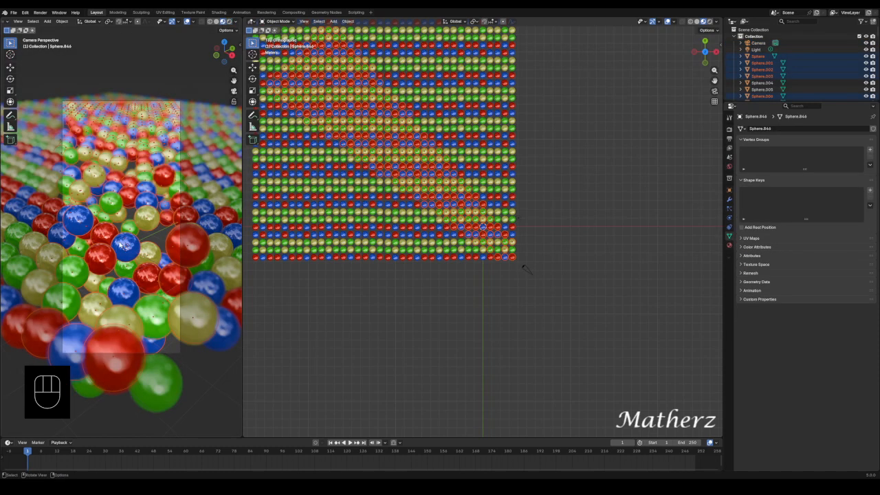
Step: Try duplicating the selected spheres about 2.7 m down along Z, inspect the copies from the side, and undo the duplication
key(shift+d)
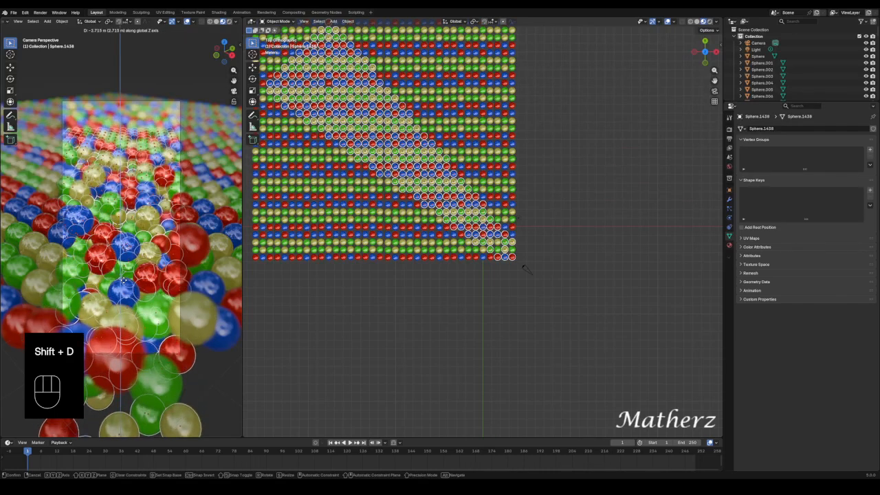
click(524, 268)
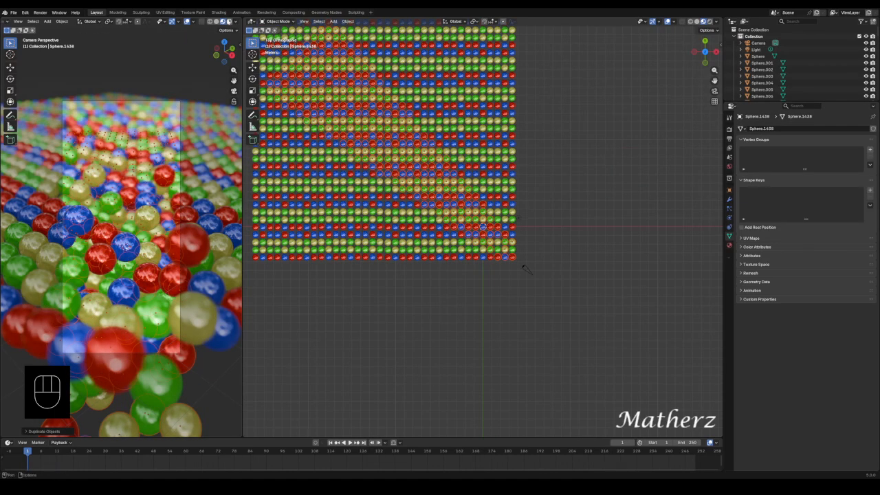
middle_drag(610, 257, 496, 318)
middle_drag(461, 181, 434, 188)
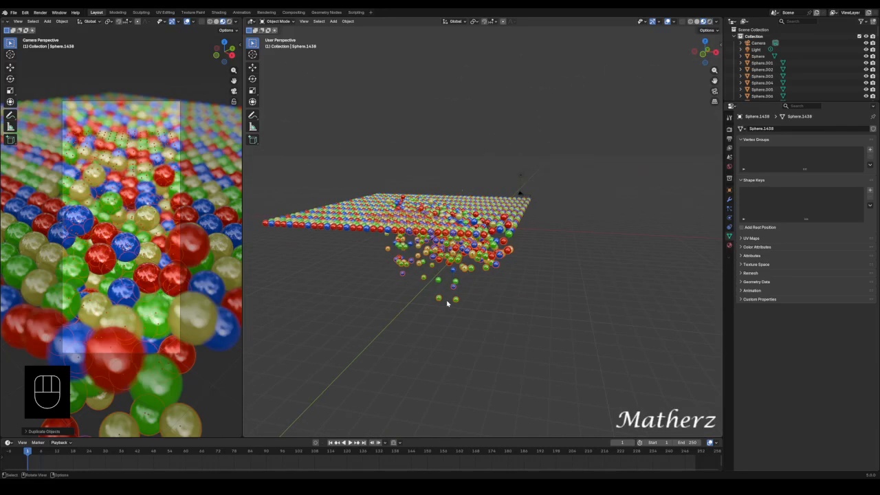
key(ctrl+z)
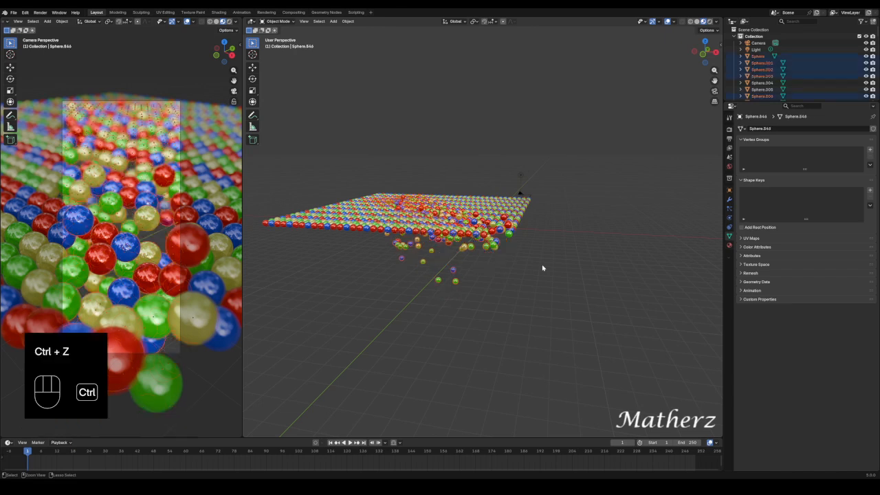
Step: Duplicate the selected in-frame spheres about 2.8 m down along Z to form a second layer beneath the grid
middle_drag(516, 275, 520, 262)
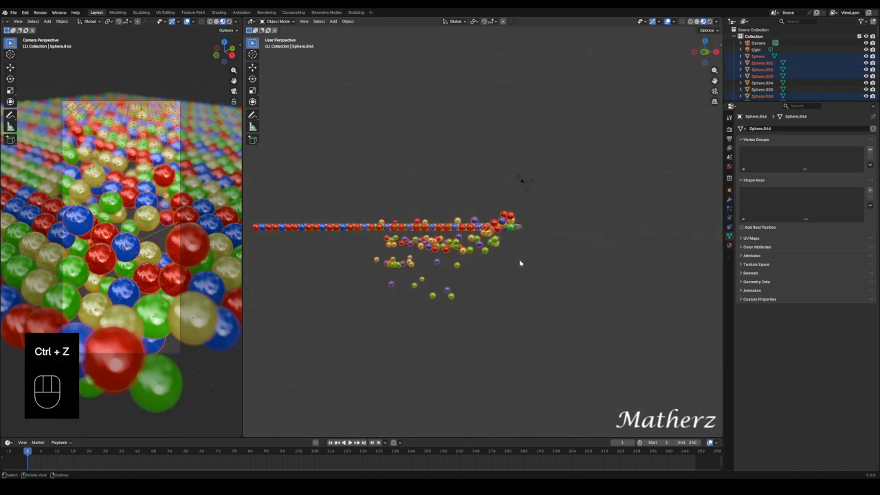
key(shift+d)
key(x)
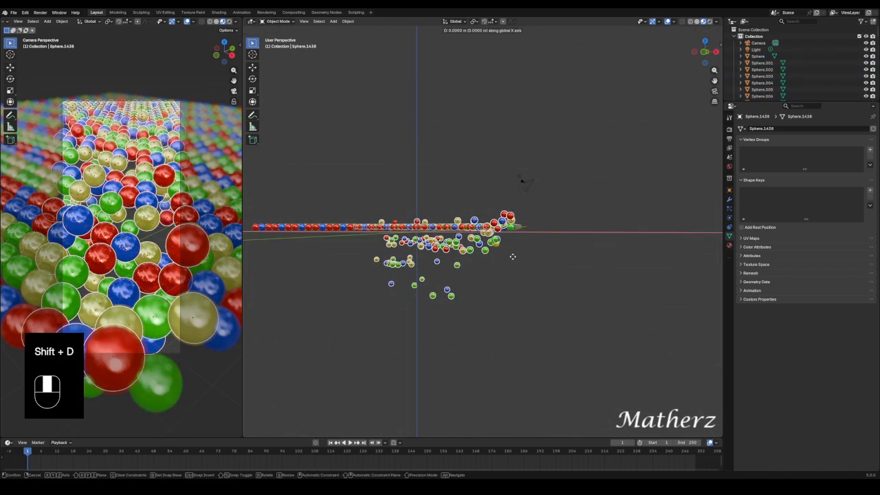
key(z)
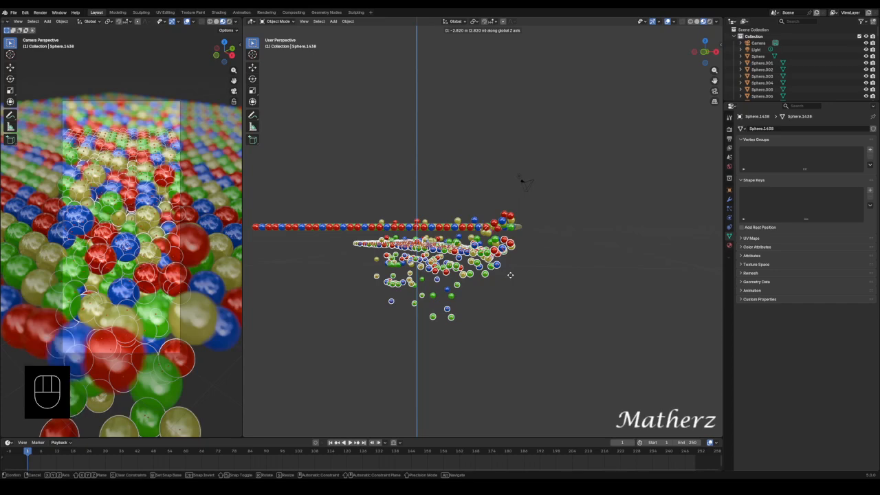
click(511, 275)
middle_drag(513, 276, 545, 223)
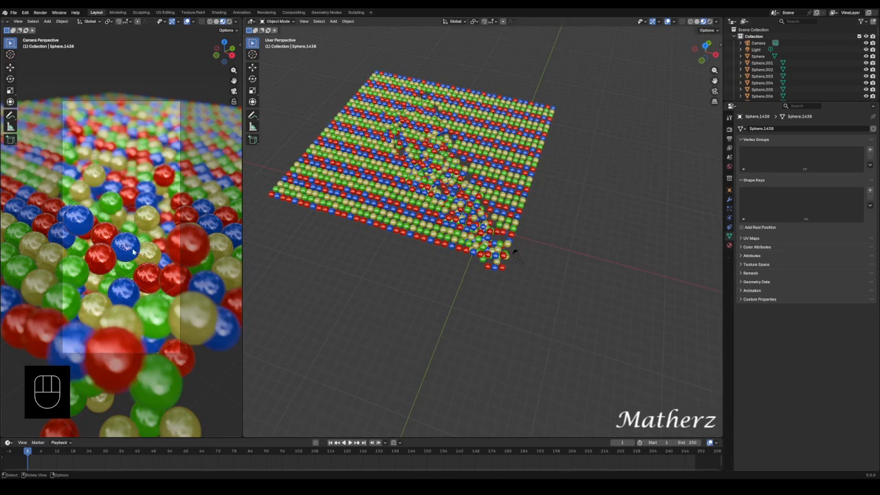
Step: Show the camera view in Rendered shading, select the point light and raise its exposure to about 4.1
click(229, 21)
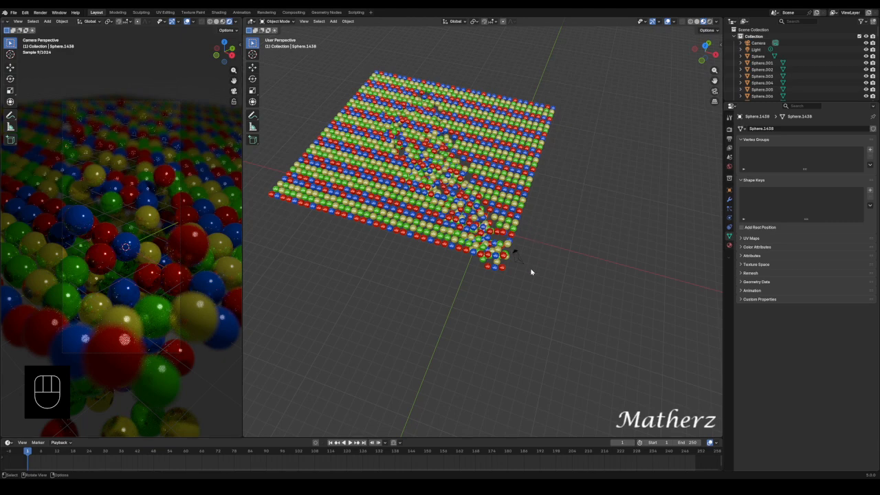
middle_drag(529, 242, 532, 218)
middle_drag(532, 151, 536, 150)
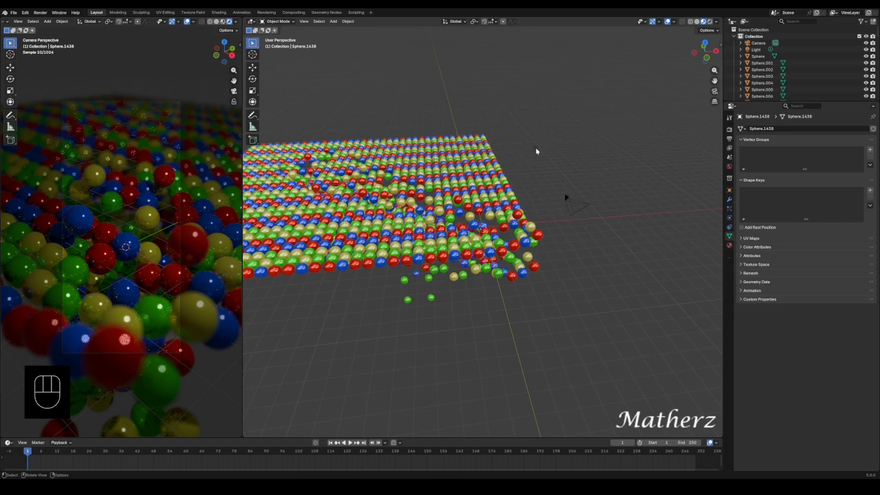
click(536, 150)
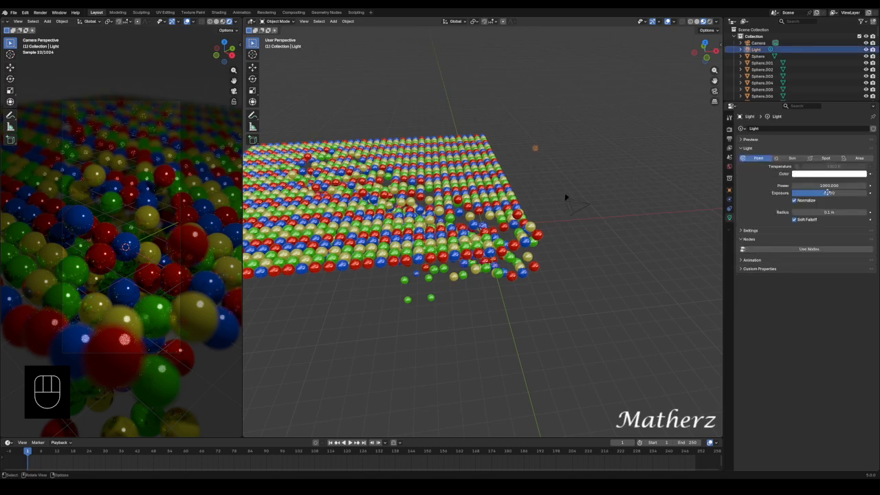
drag(853, 194, 876, 194)
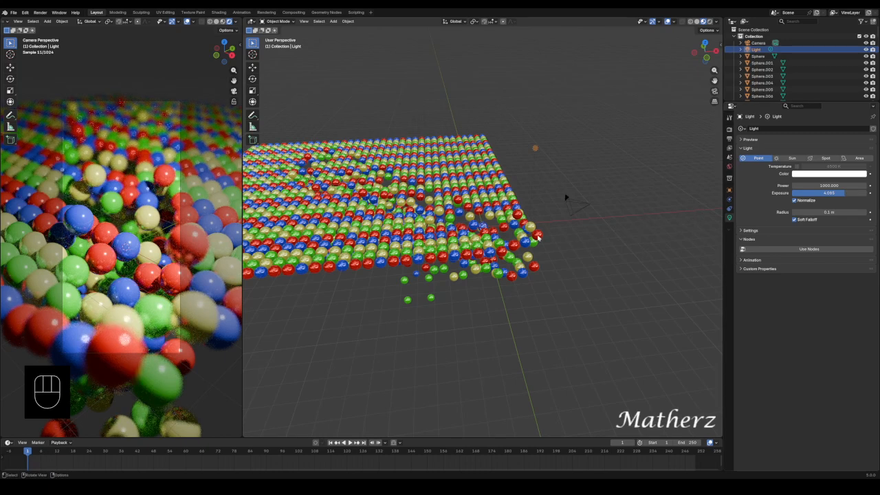
Step: Set the red material's roughness to 0 and its metallic value to about 0.91 using the nearest red sphere, and deselect it
click(539, 237)
click(729, 244)
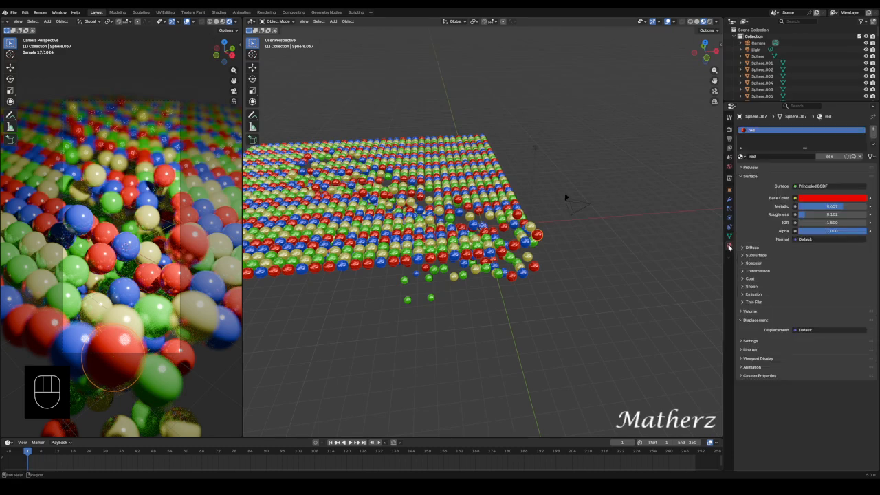
drag(812, 213, 777, 214)
drag(851, 207, 861, 207)
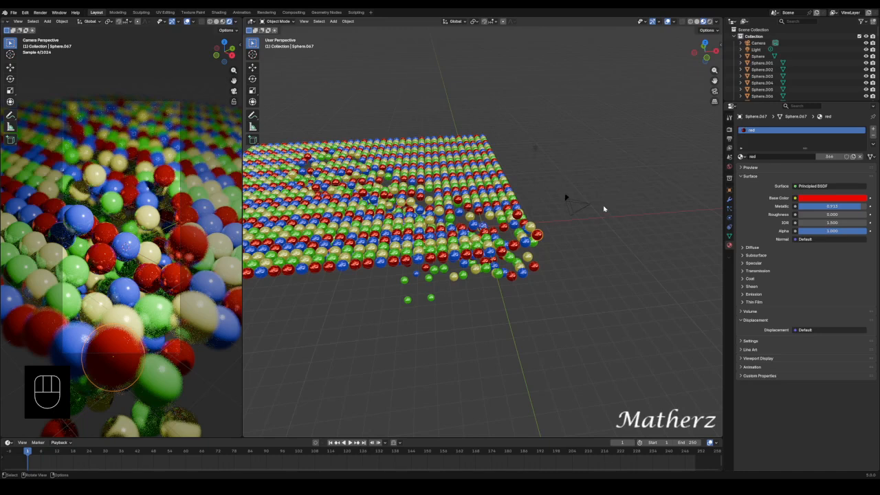
click(431, 103)
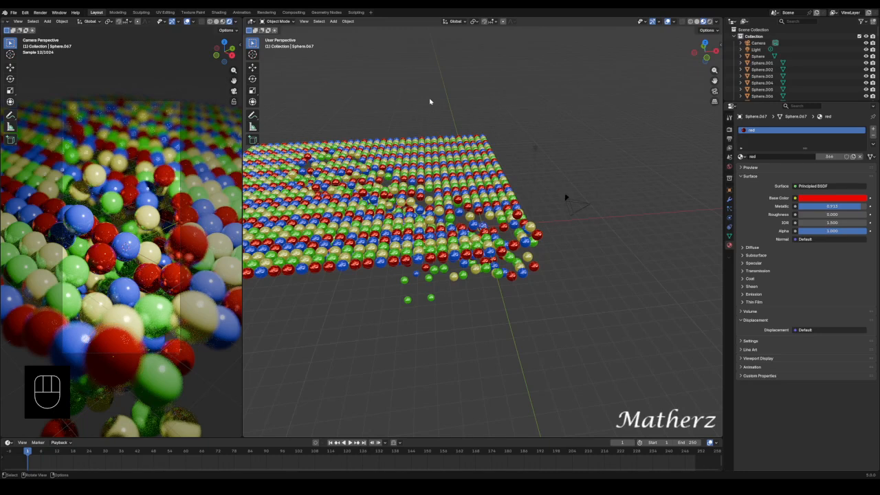